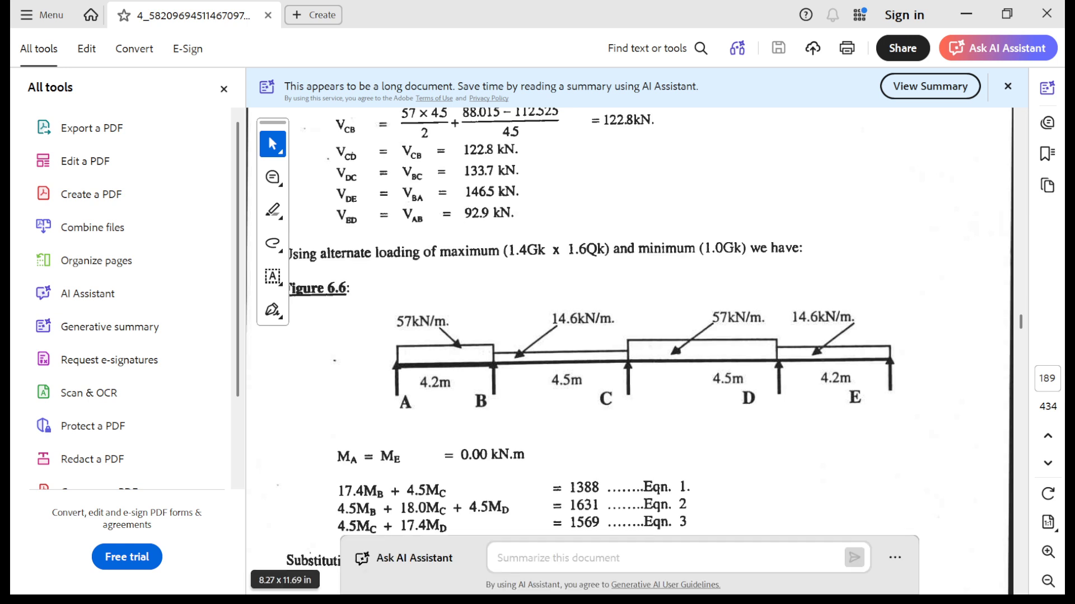
- Add the span lengths from Figure 6.6 in Calculator: 4.2 + 4.5 + 4.5 + 4.2
scroll(627, 353, down, 1)
scroll(627, 353, down, 1)
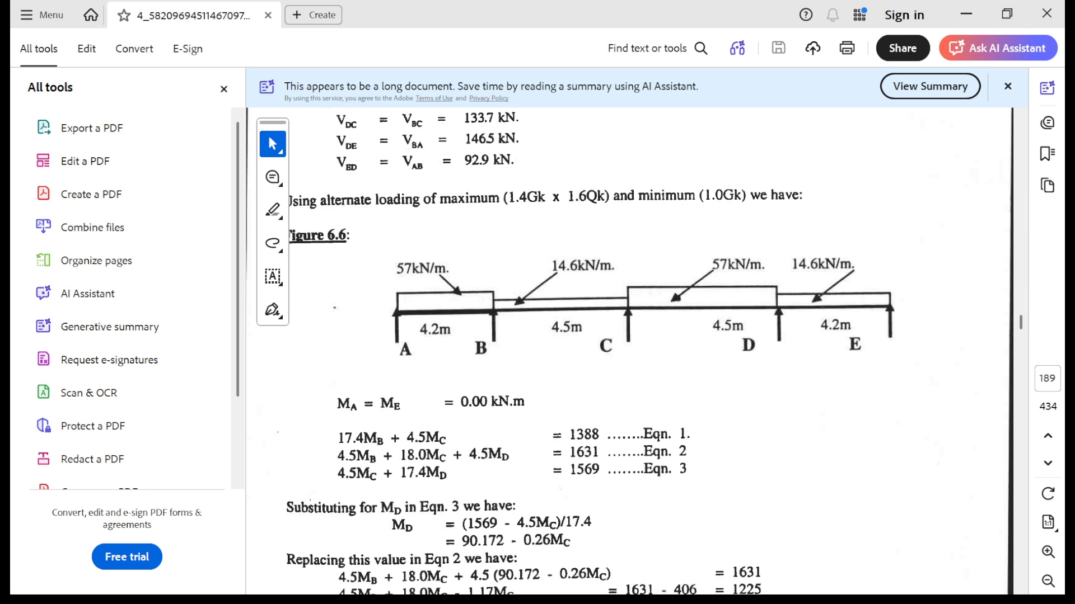
scroll(629, 352, down, 1)
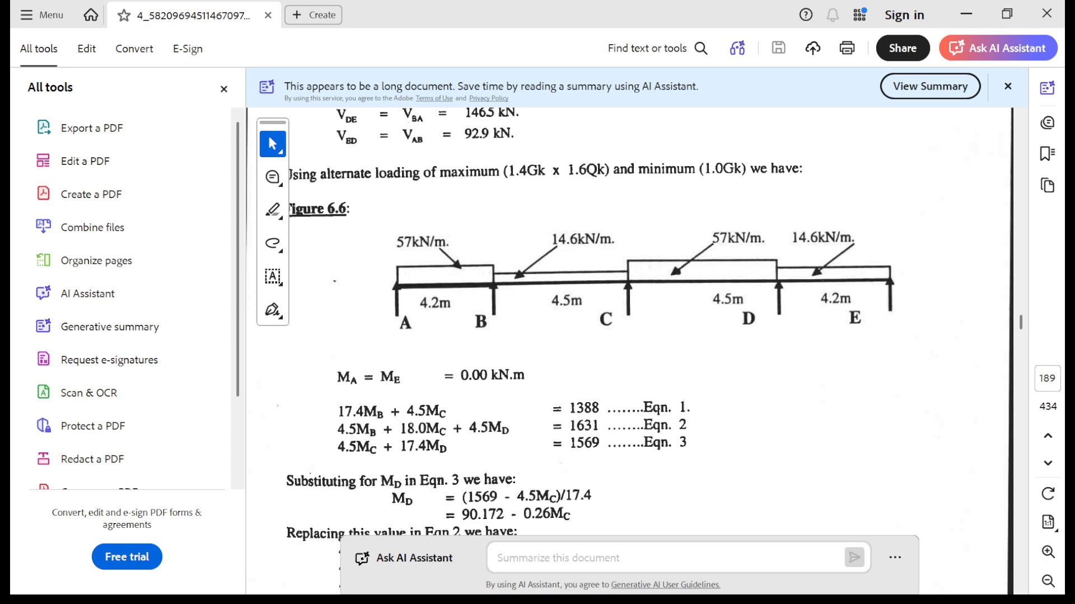
key(super)
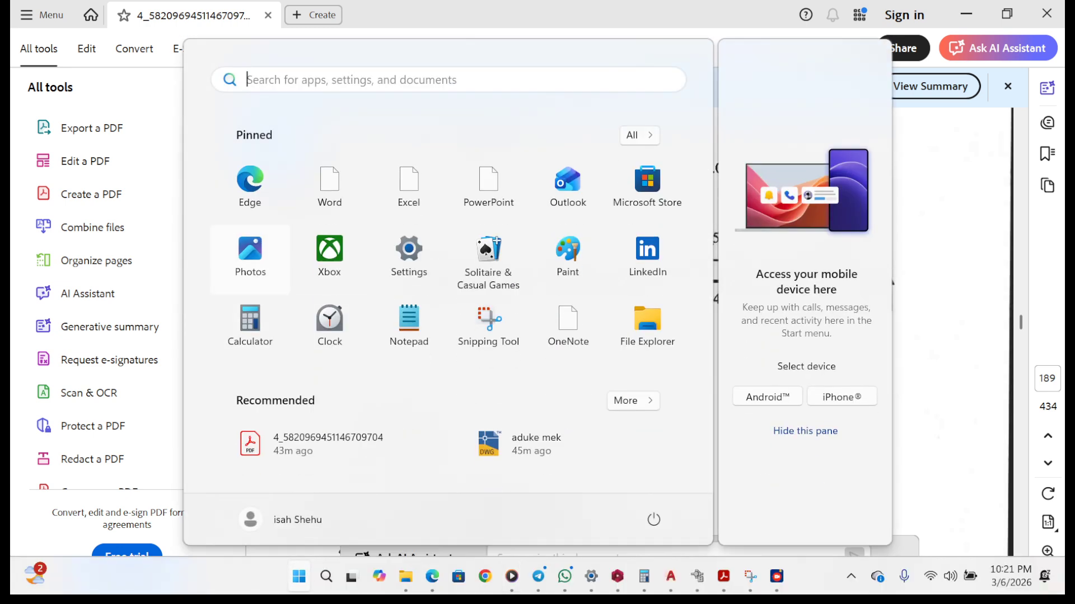
click(250, 329)
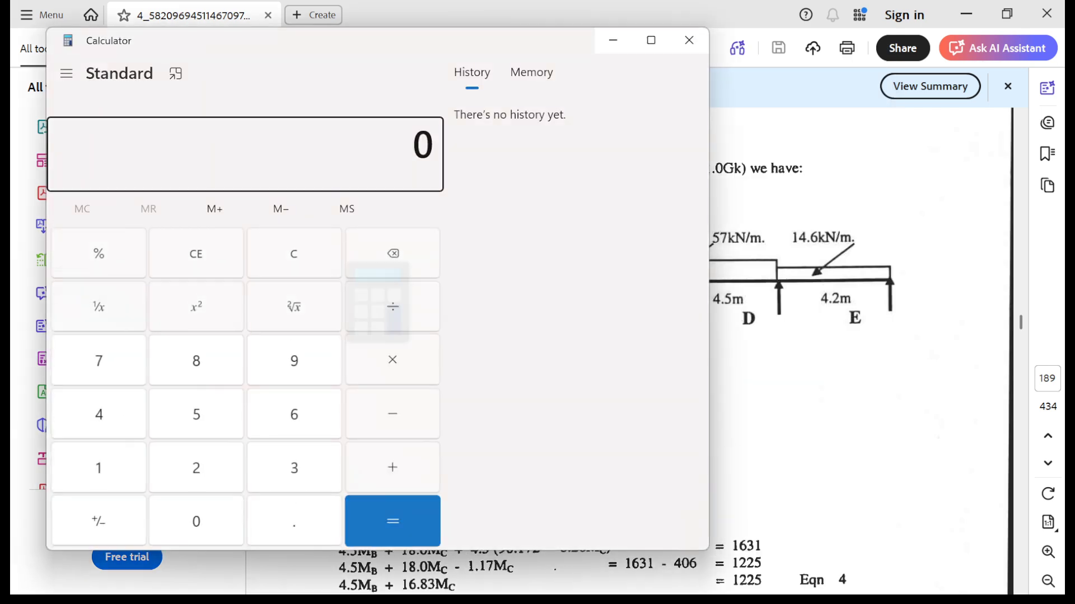
key(4)
key(period)
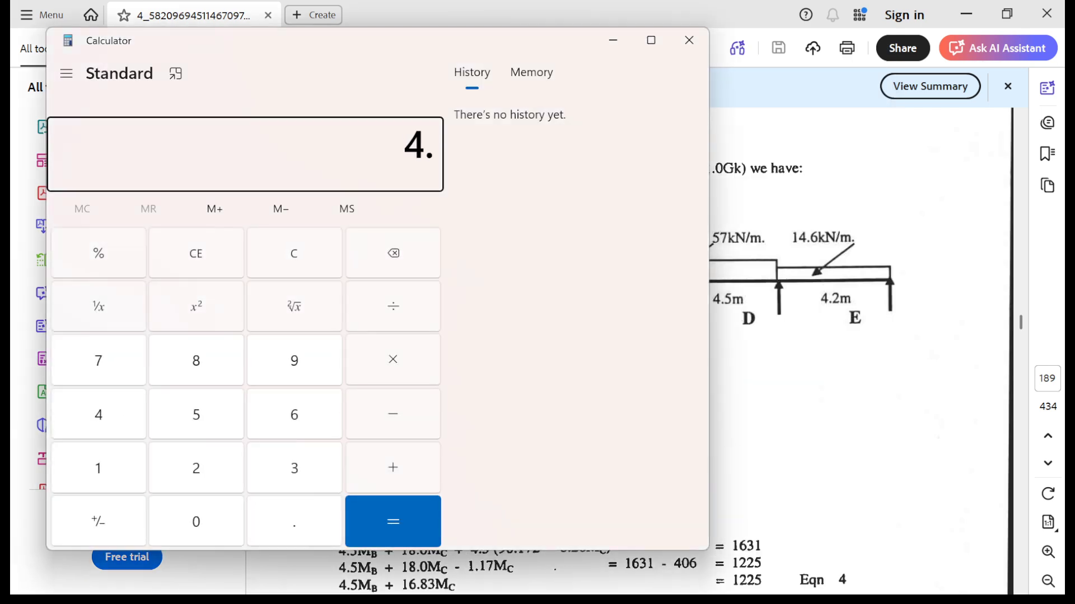
key(2)
key(plus)
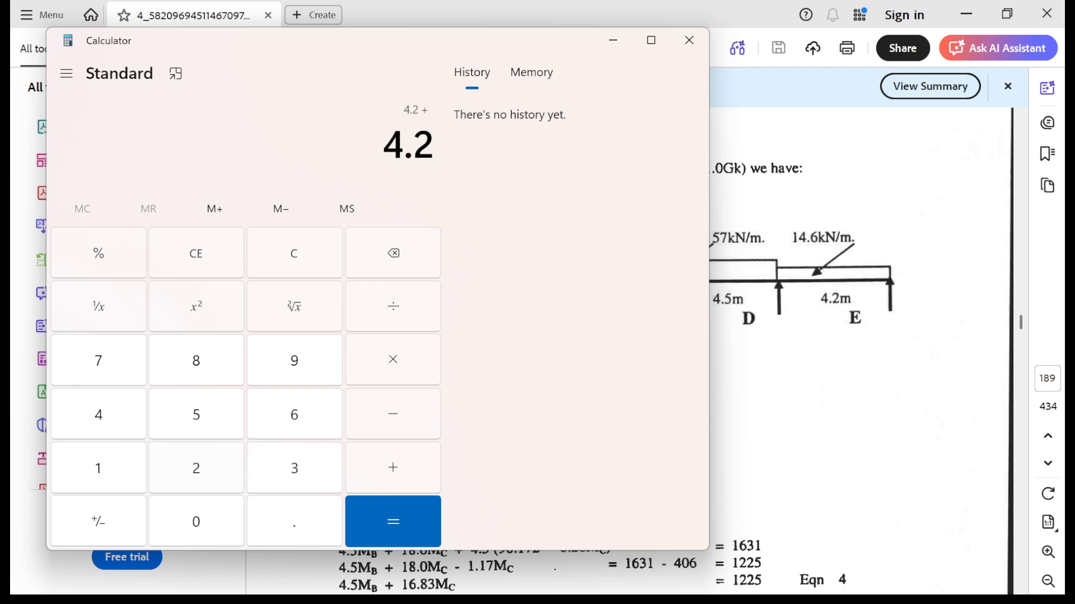
key(4)
key(period)
key(5)
key(plus)
key(4)
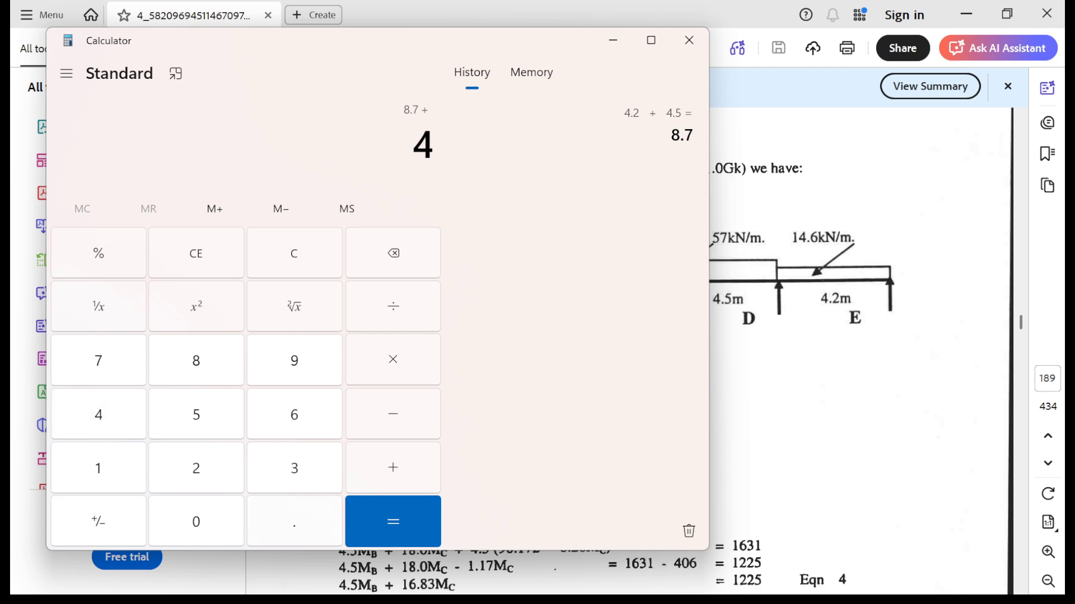
key(period)
key(5)
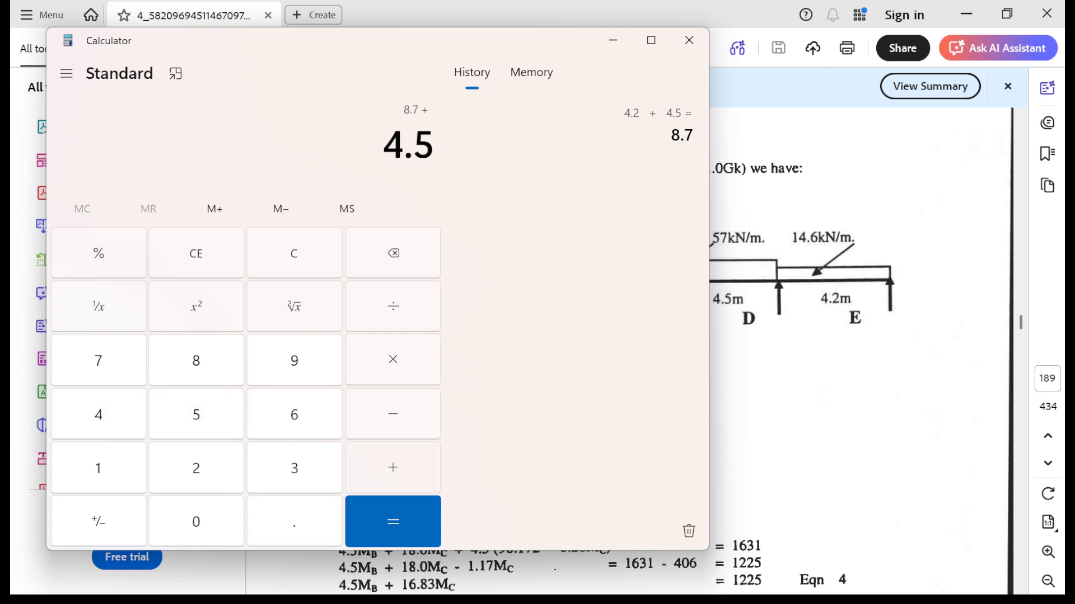
key(plus)
key(4)
key(period)
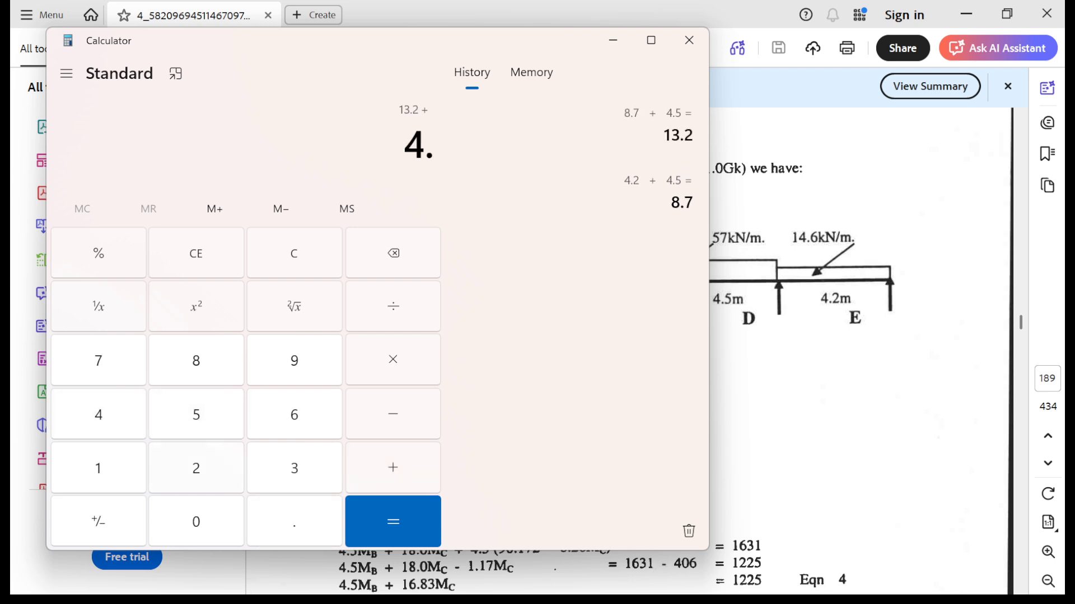
key(2)
key(Return)
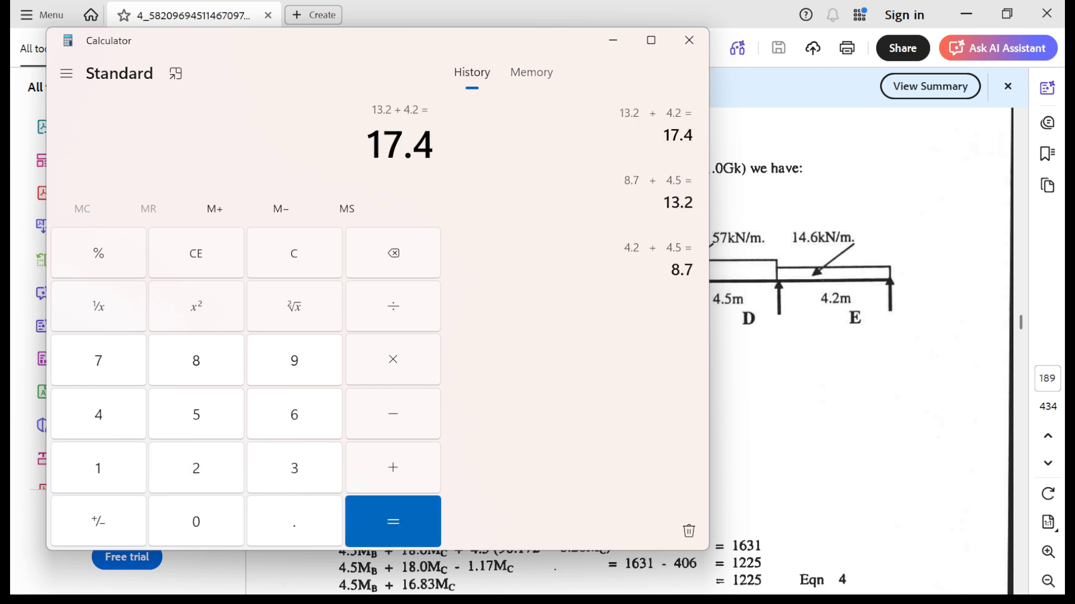
click(613, 40)
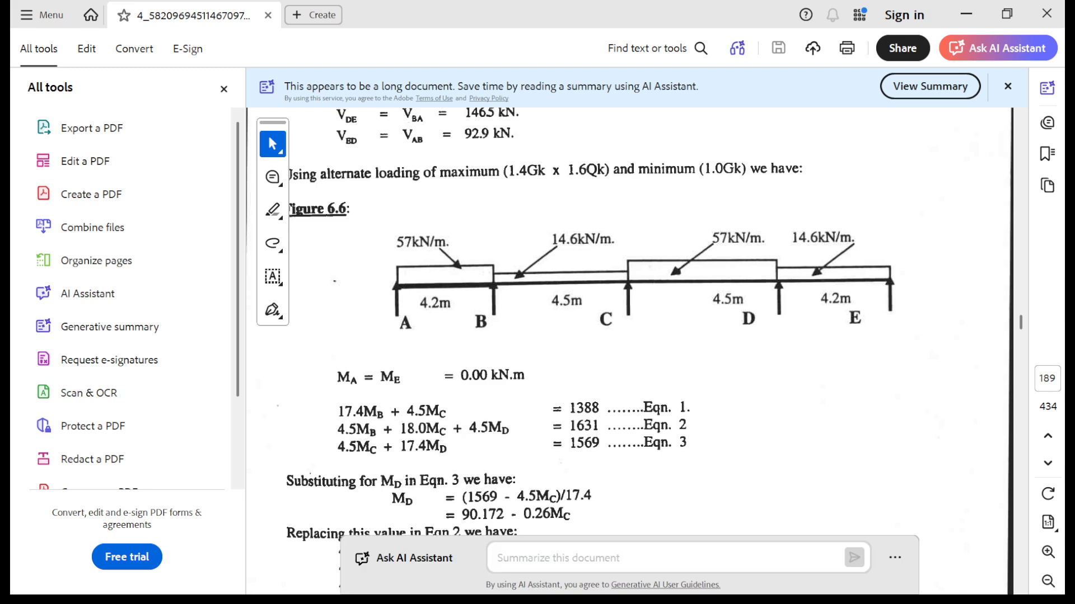
- Switch to Beamax and create a new beam with a length of 17.4 m
key(super)
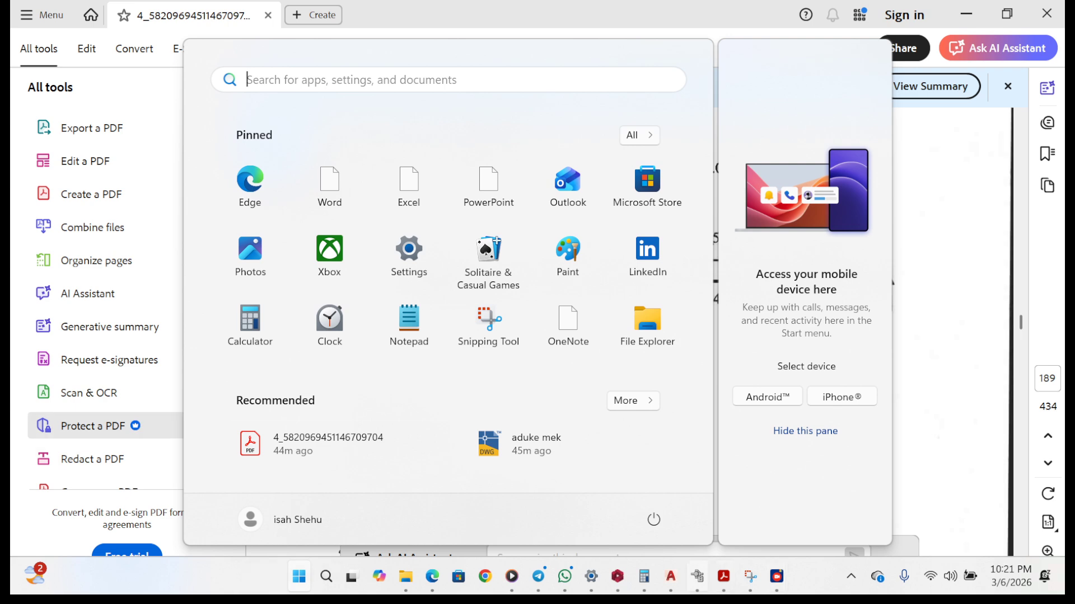
click(697, 577)
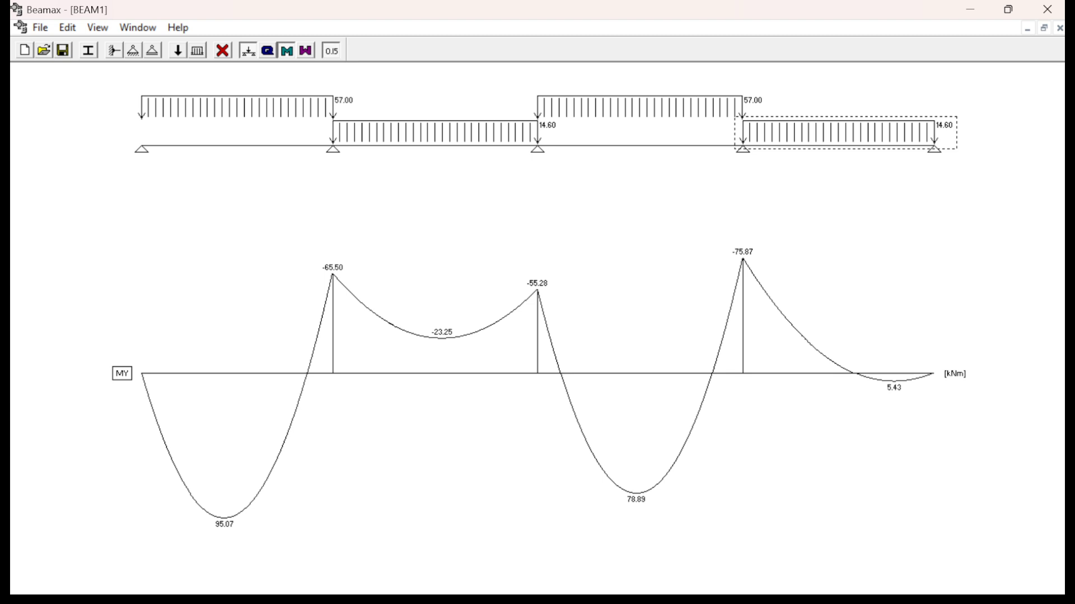
key(ctrl+n)
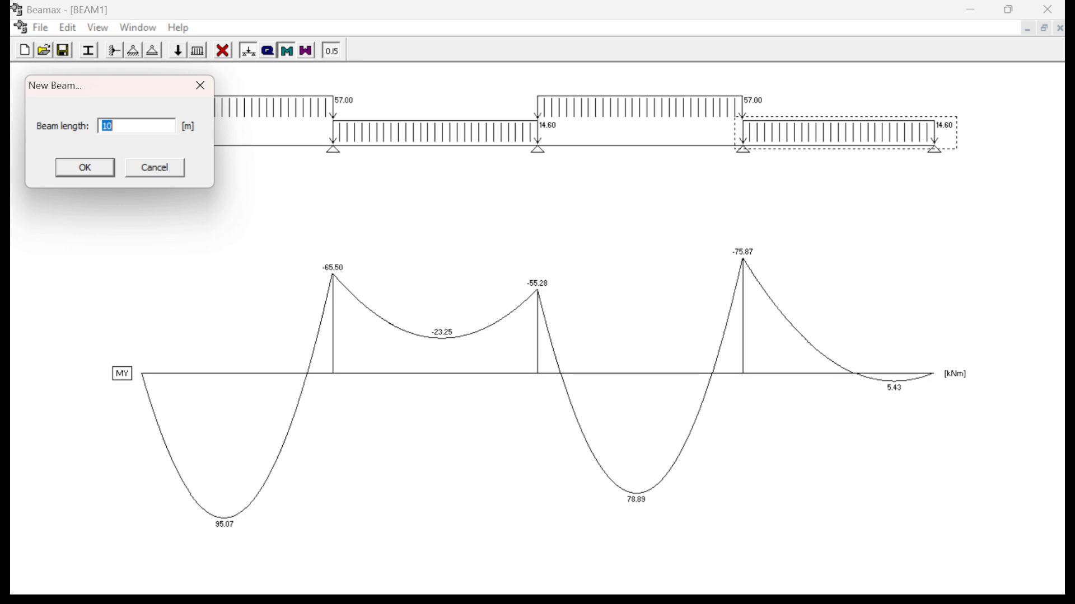
text(17.4)
key(Return)
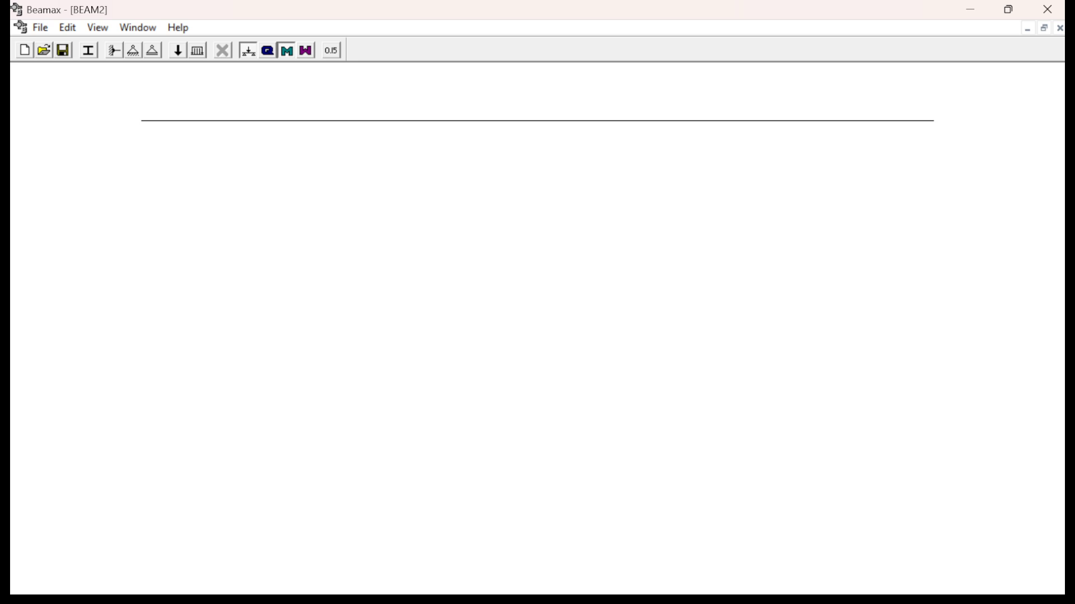
- Place hinged supports at both ends of the beam, at positions 0 m and 17.4 m
click(134, 50)
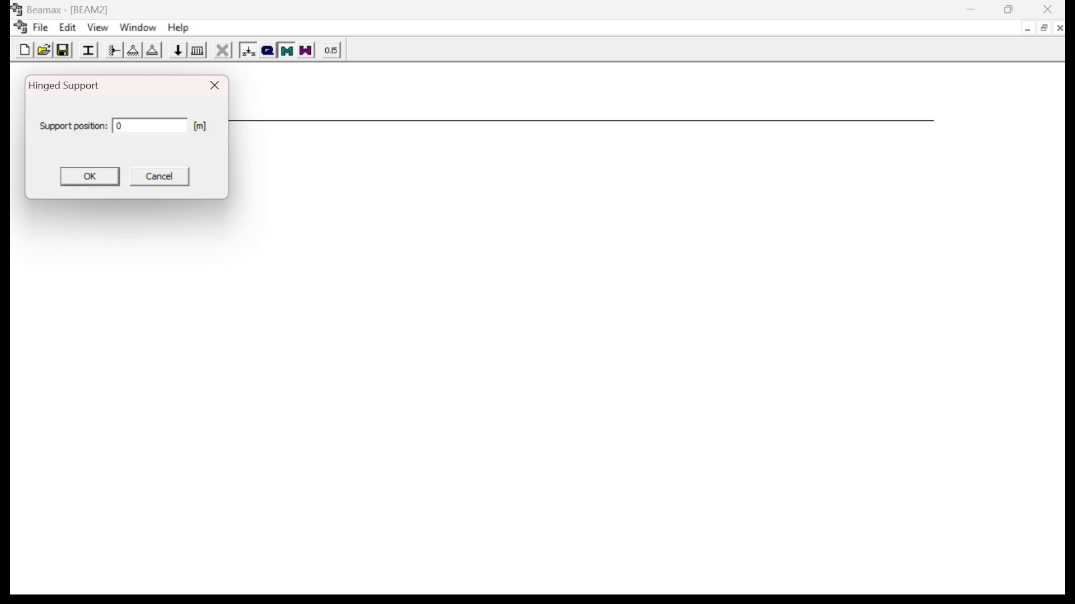
key(Return)
click(133, 50)
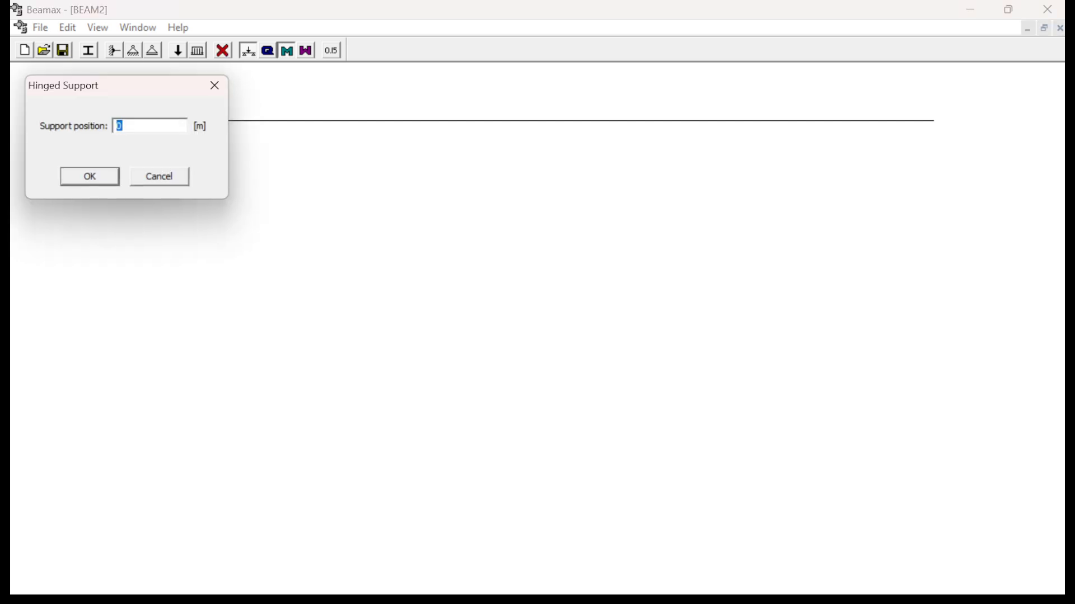
text(1)
key(super+p)
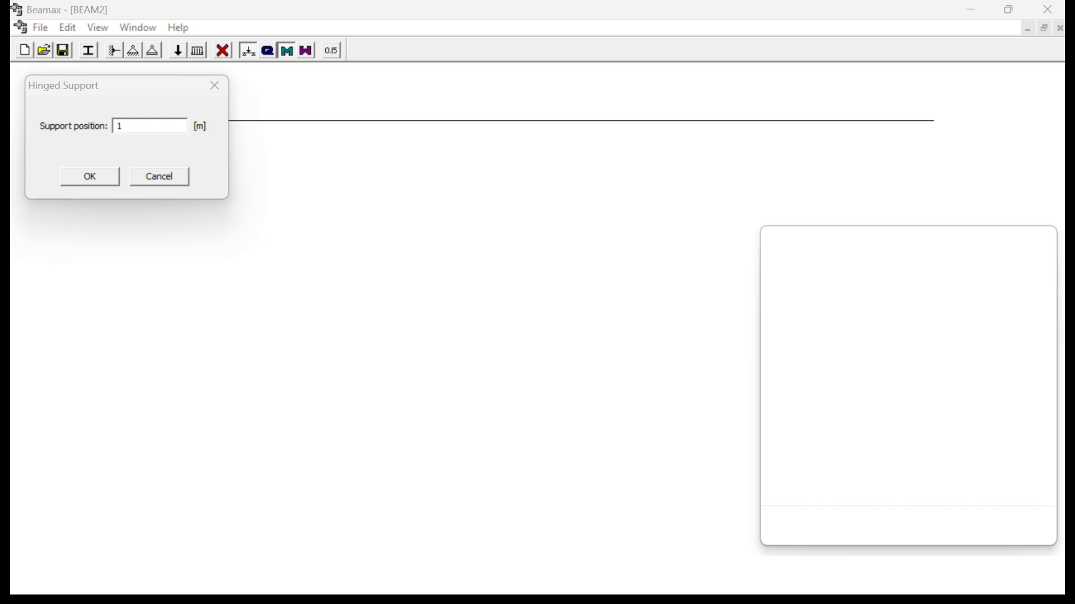
key(Escape)
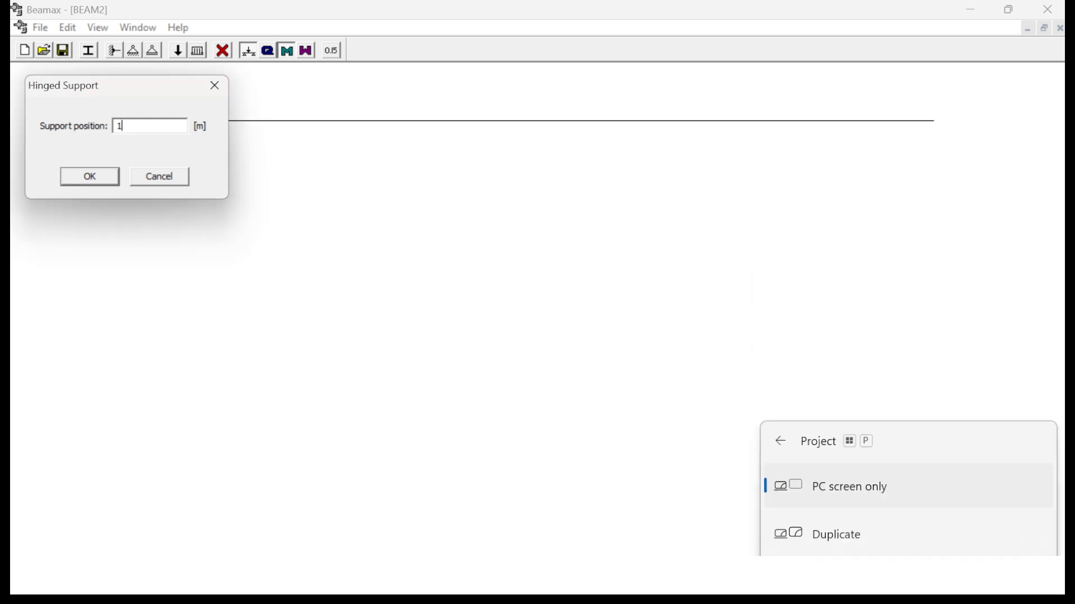
text(7.)
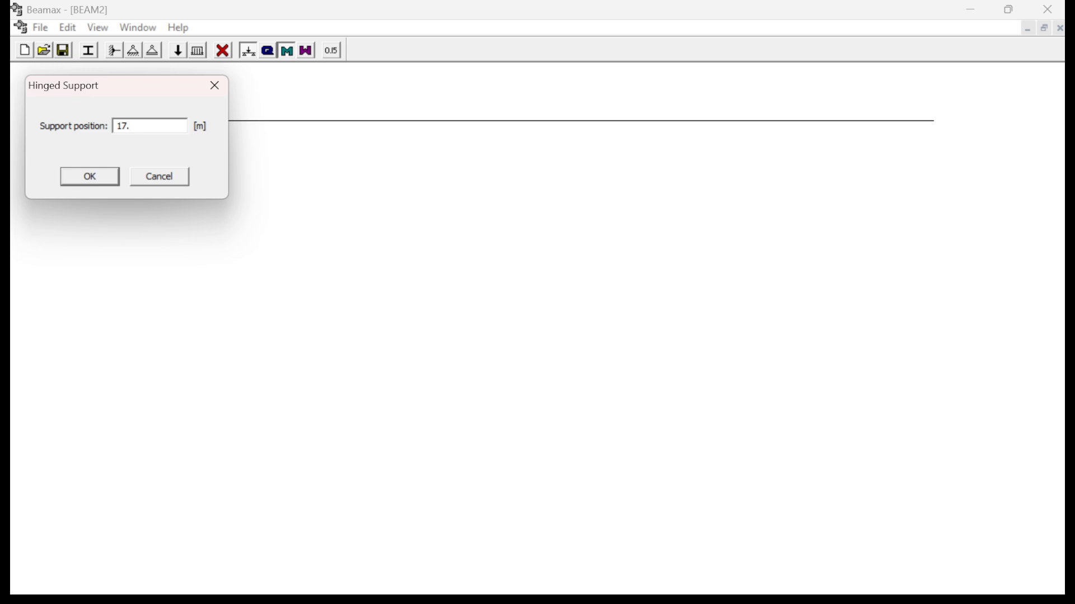
text(4)
key(Return)
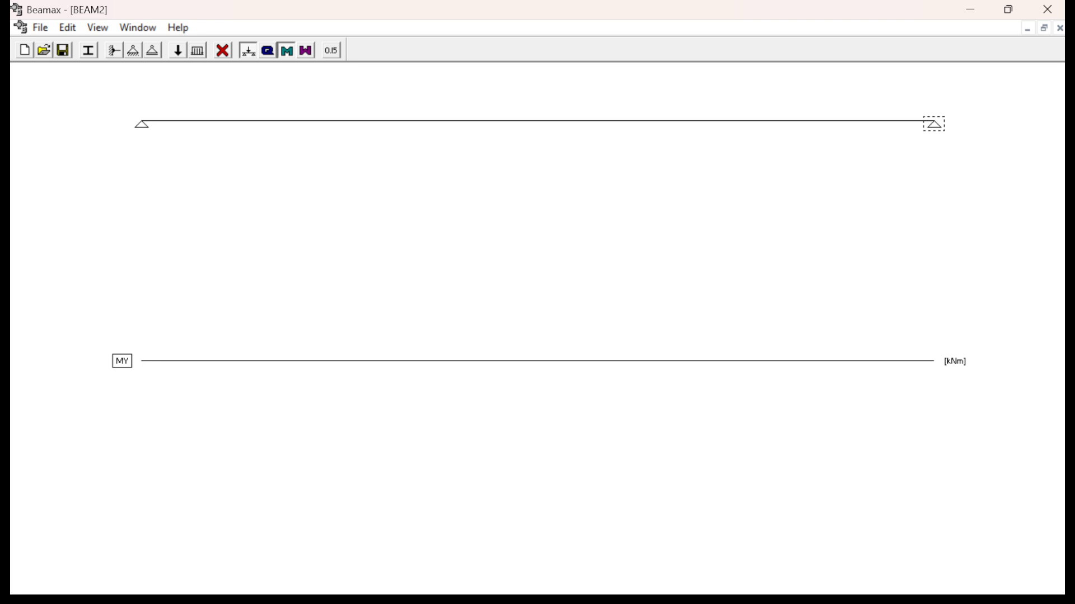
- Check span AB in the PDF's Figure 6.6, return to Beamax and add a hinged support at 4.2 m
key(super)
mouse_move(671, 576)
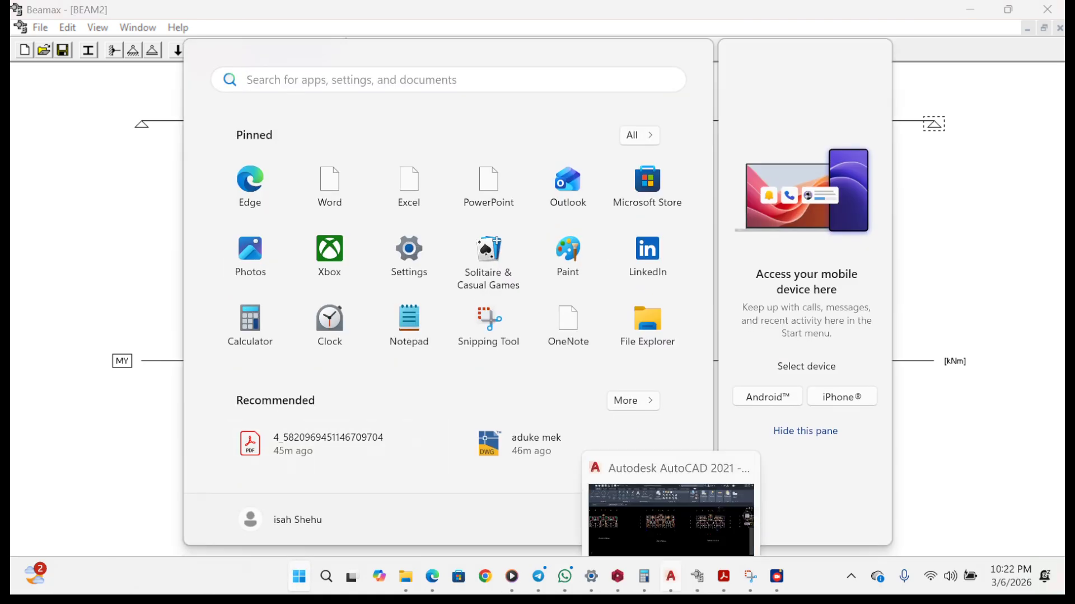
mouse_move(776, 577)
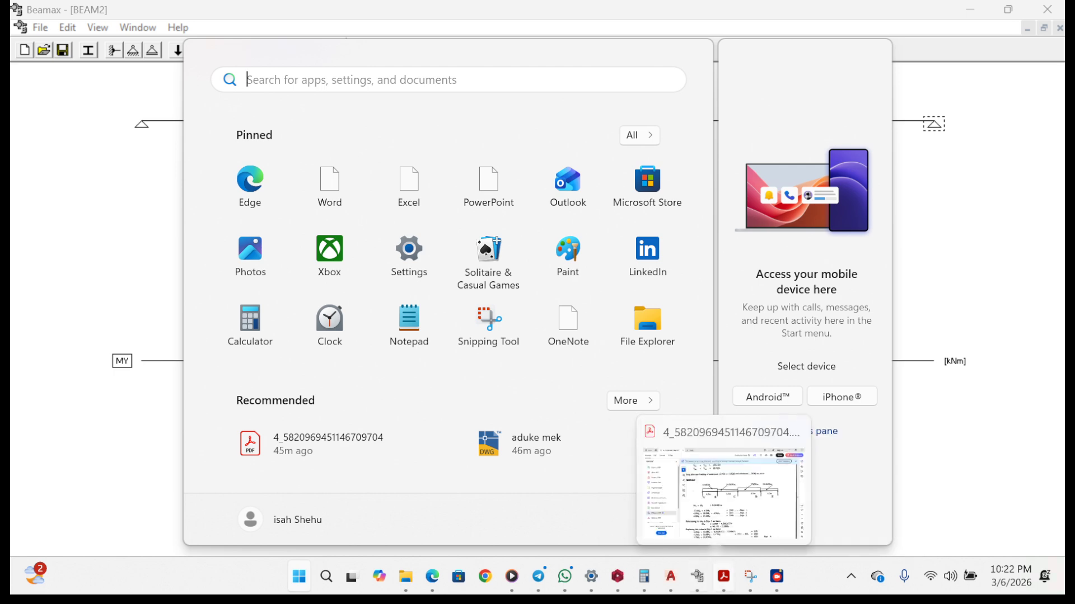
click(724, 577)
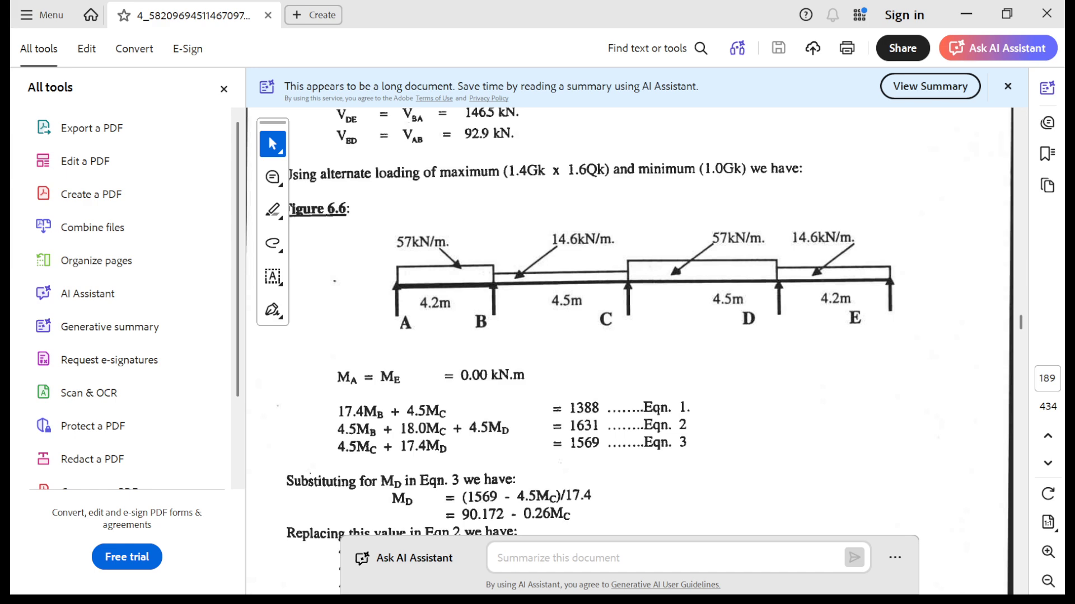
click(966, 13)
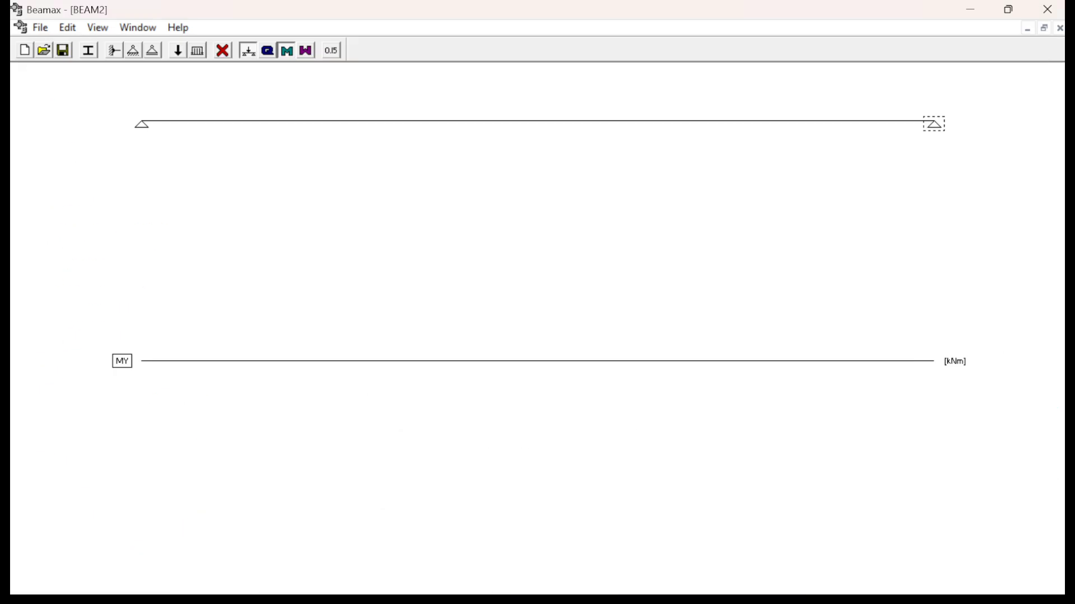
click(133, 50)
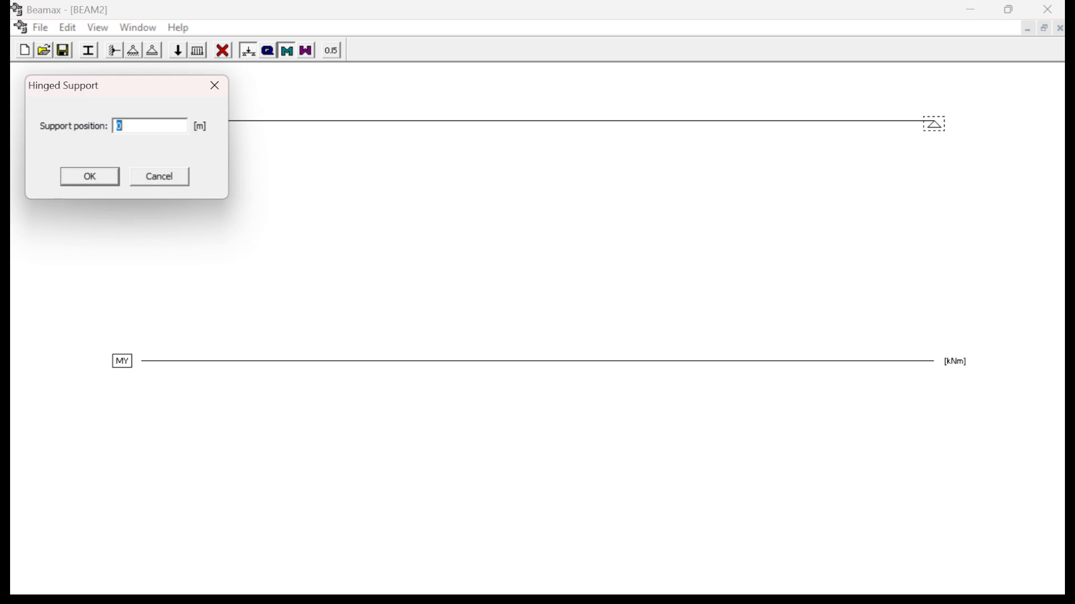
text(4.2)
key(Return)
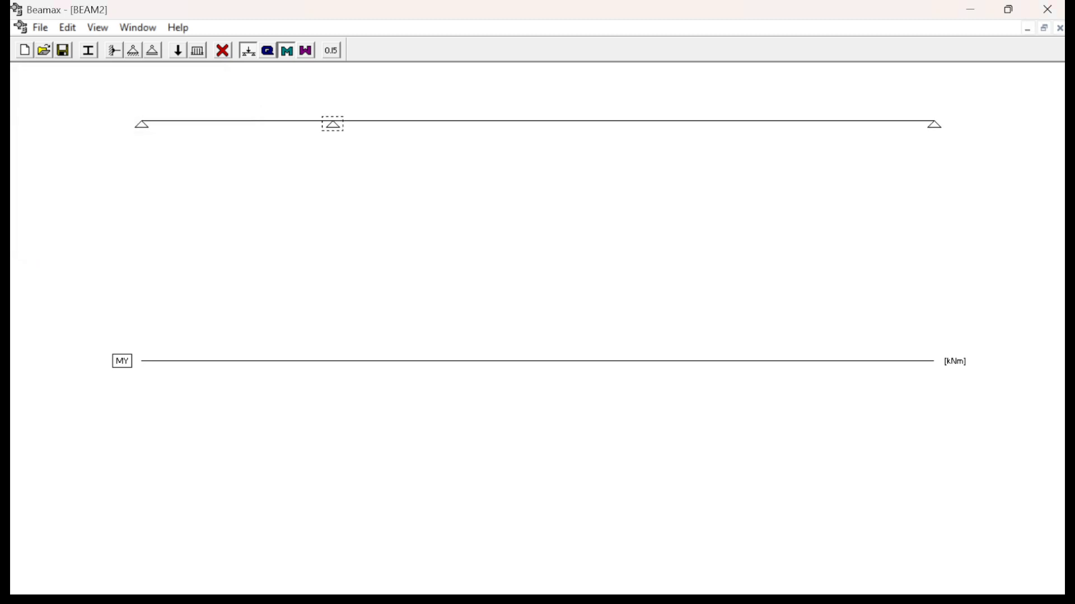
- Check span BC in the PDF's Figure 6.6, return to Beamax and add a hinged support at 8.7 m
key(super)
mouse_move(777, 576)
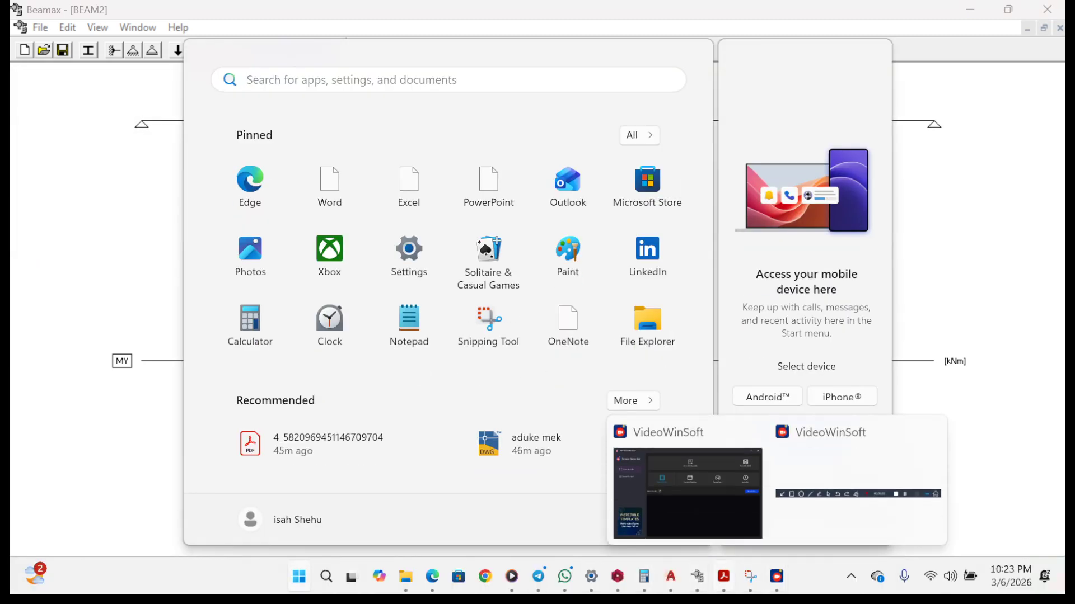
click(723, 577)
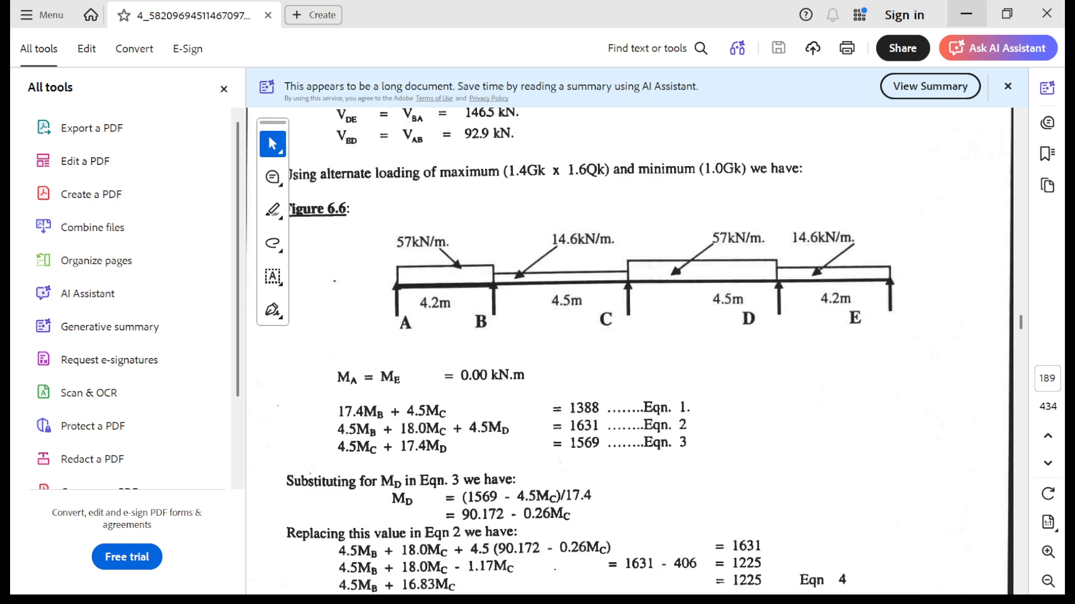
click(966, 14)
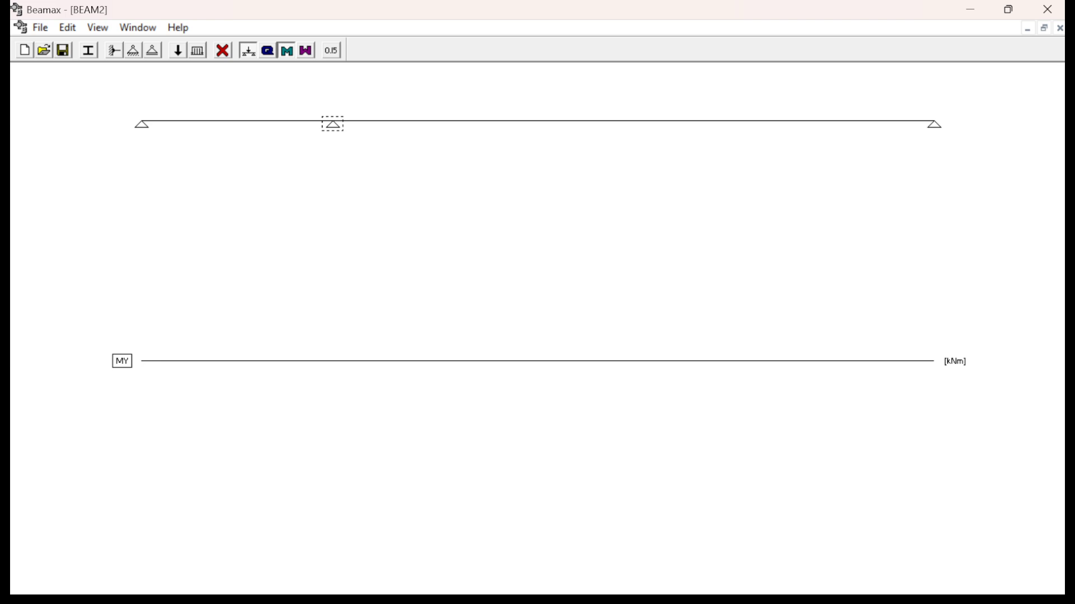
click(133, 50)
text(7)
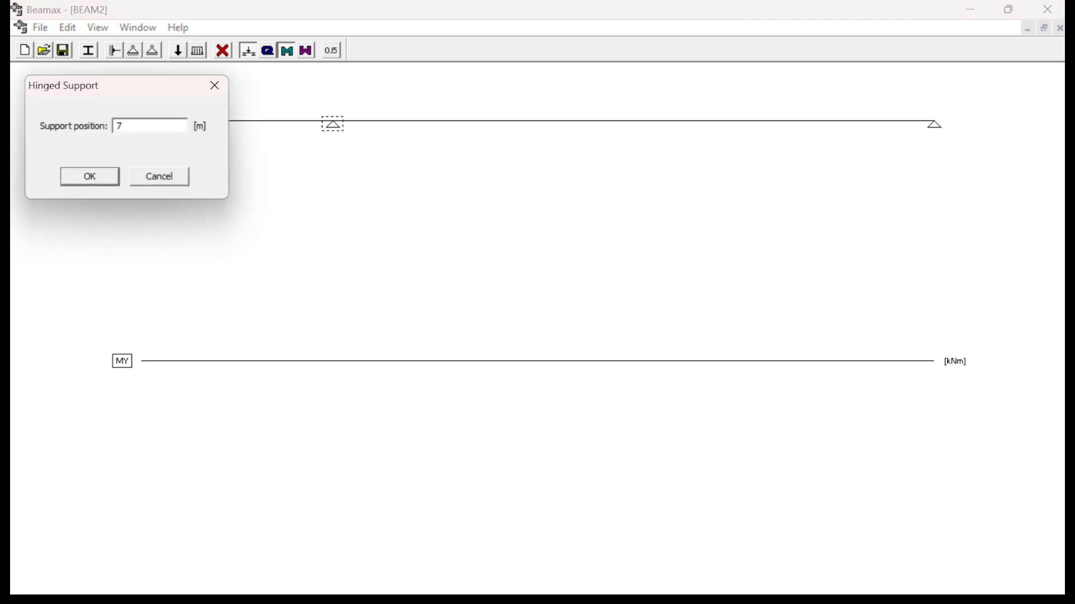
key(BackSpace)
text(8.7)
key(Return)
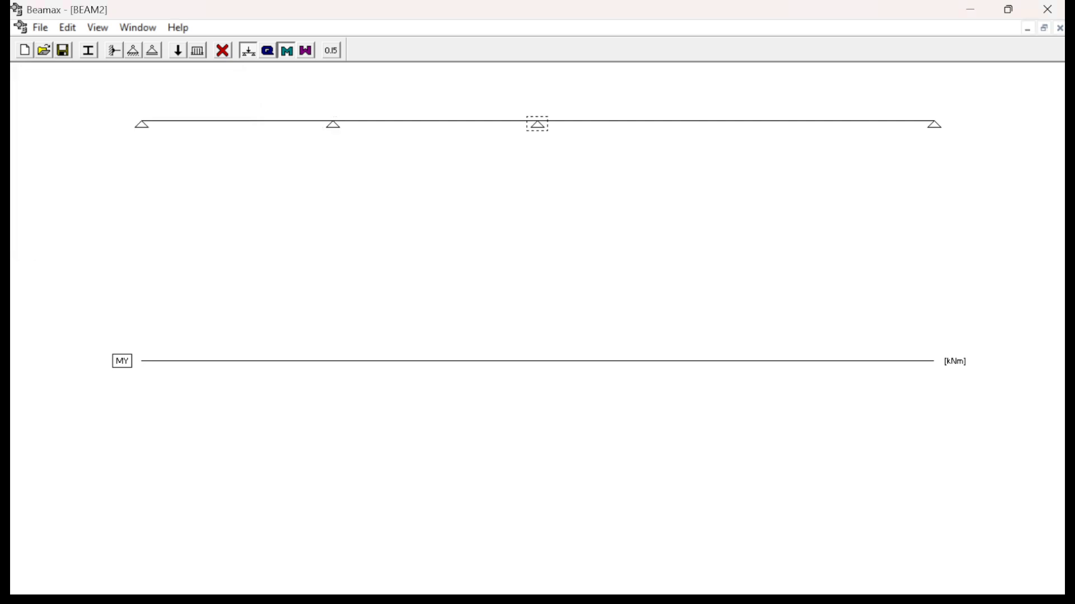
- Check span CD in the PDF's Figure 6.6, then calculate 4.2 + 4.5 + 4.5 in Calculator
key(super)
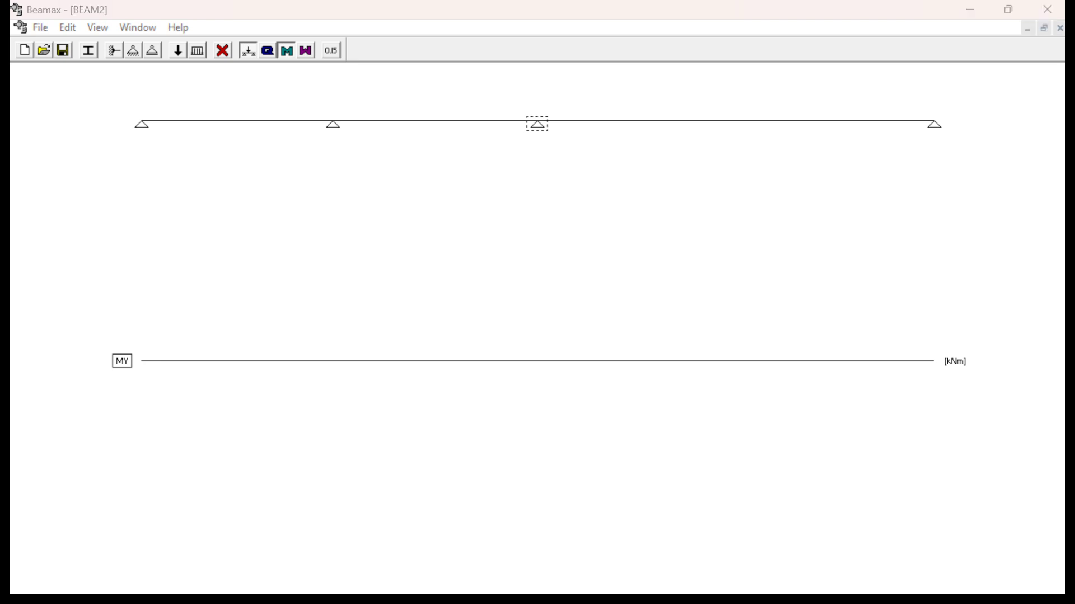
key(super)
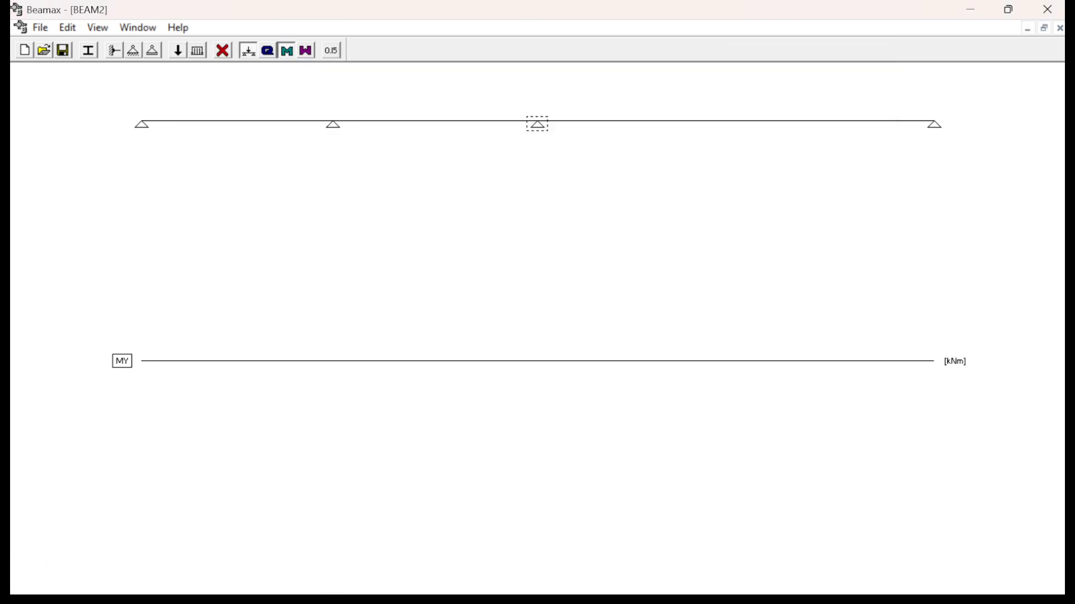
key(super)
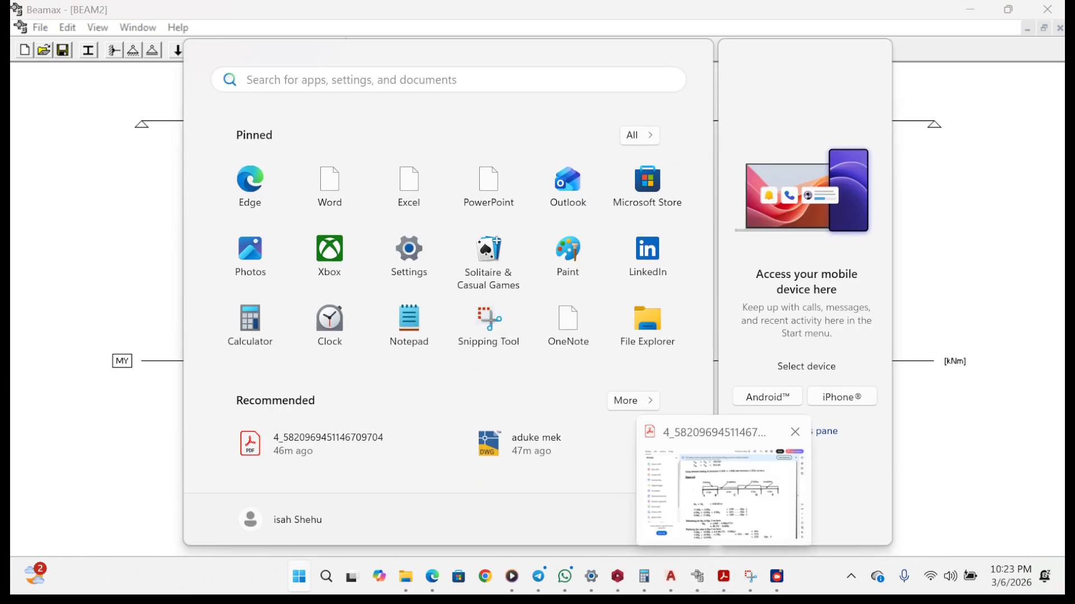
click(724, 577)
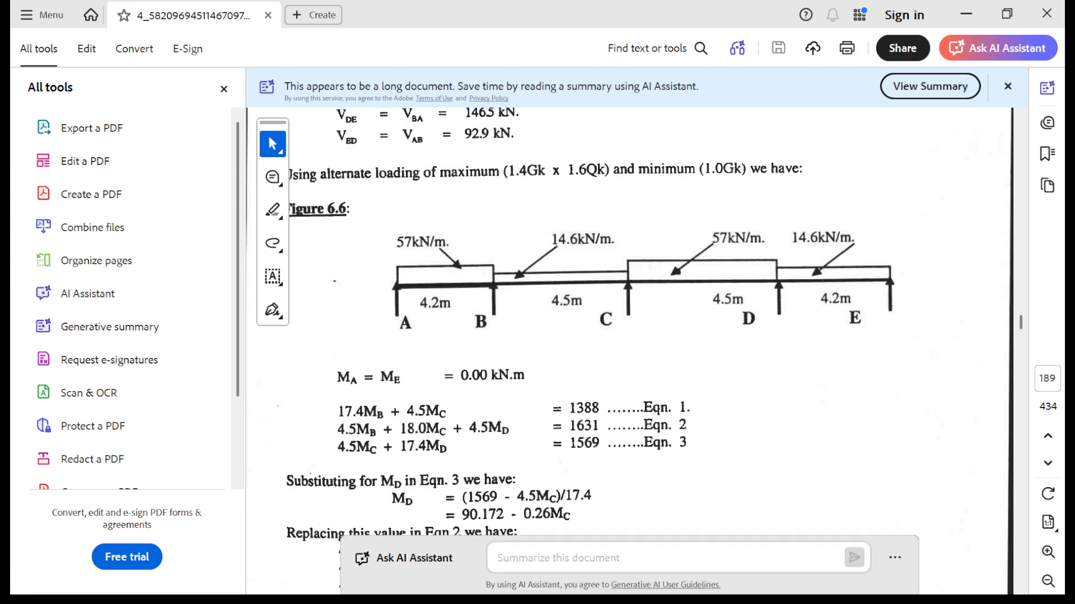
key(super)
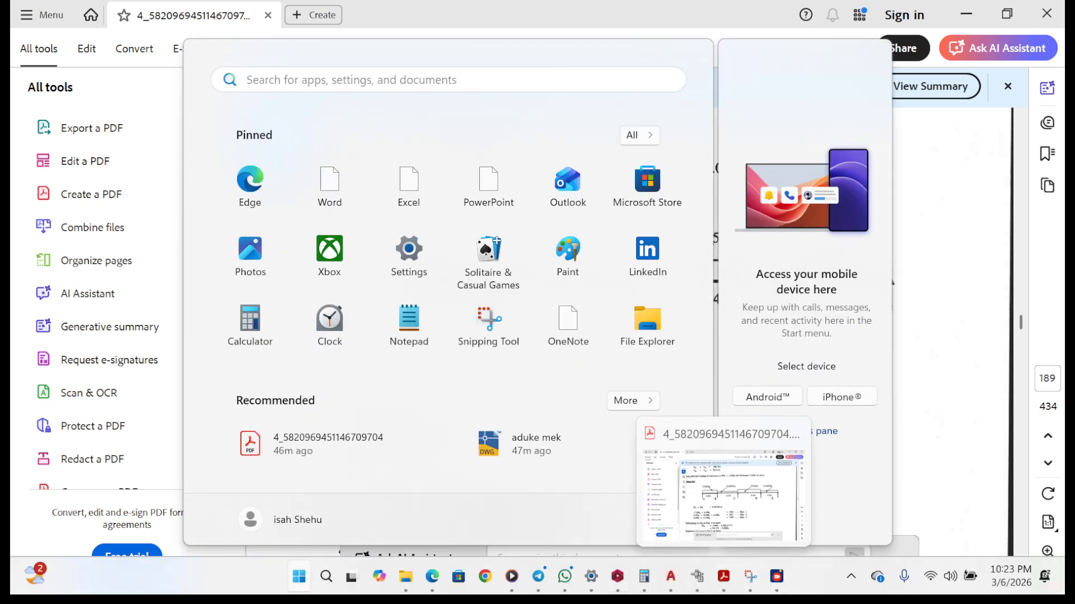
mouse_move(644, 576)
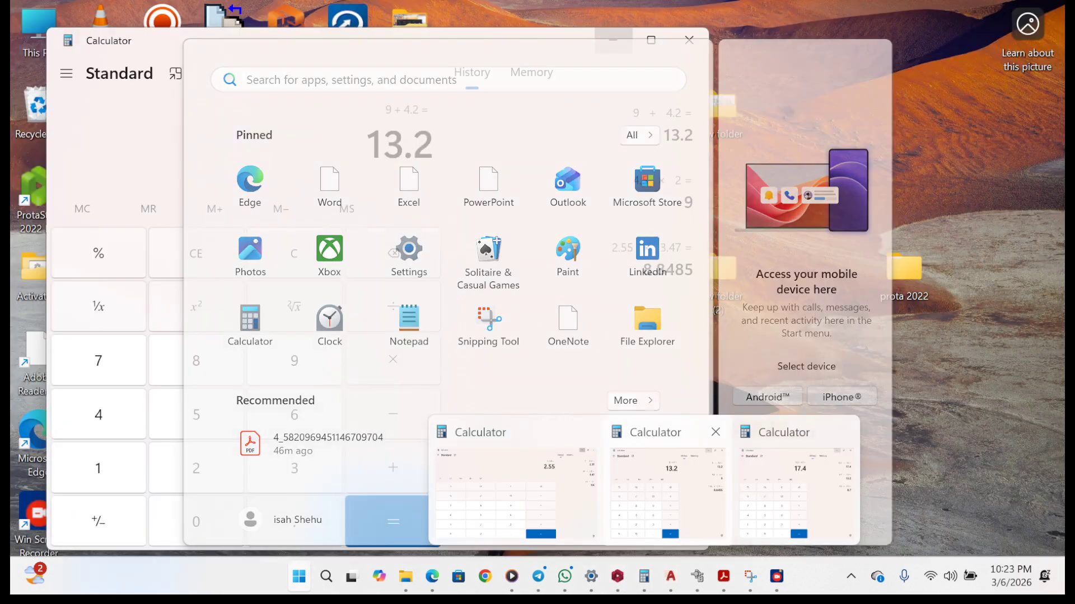
click(665, 498)
text(4)
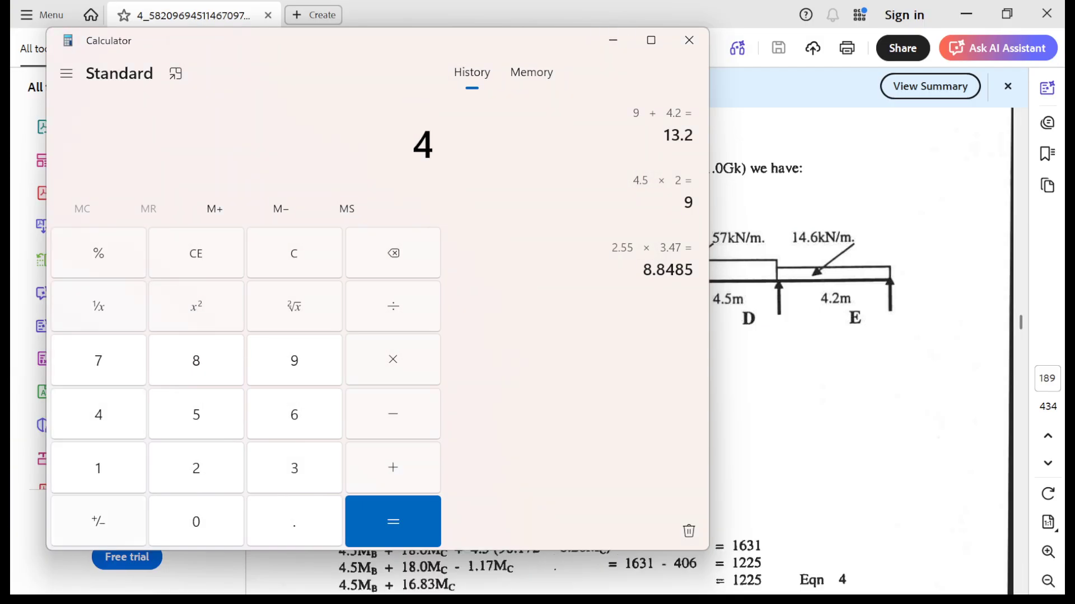
text(.2+)
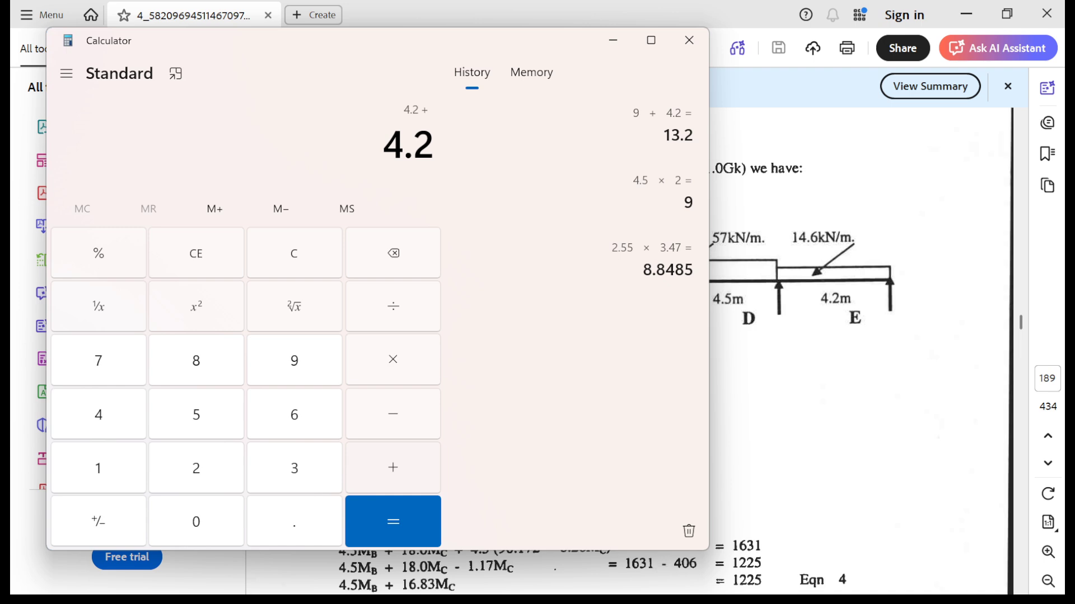
text(4.)
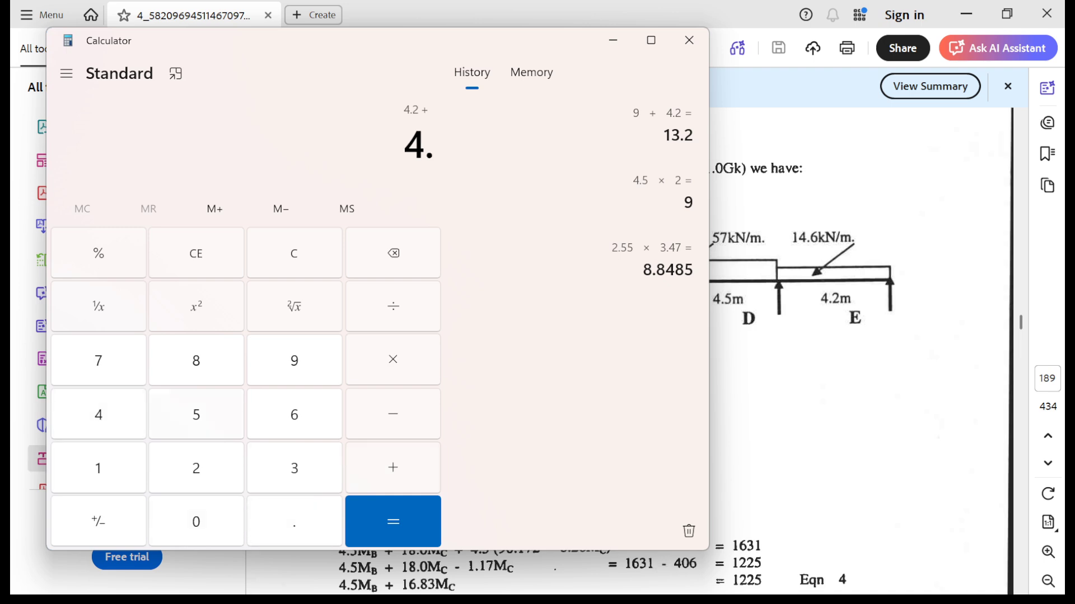
text(5+)
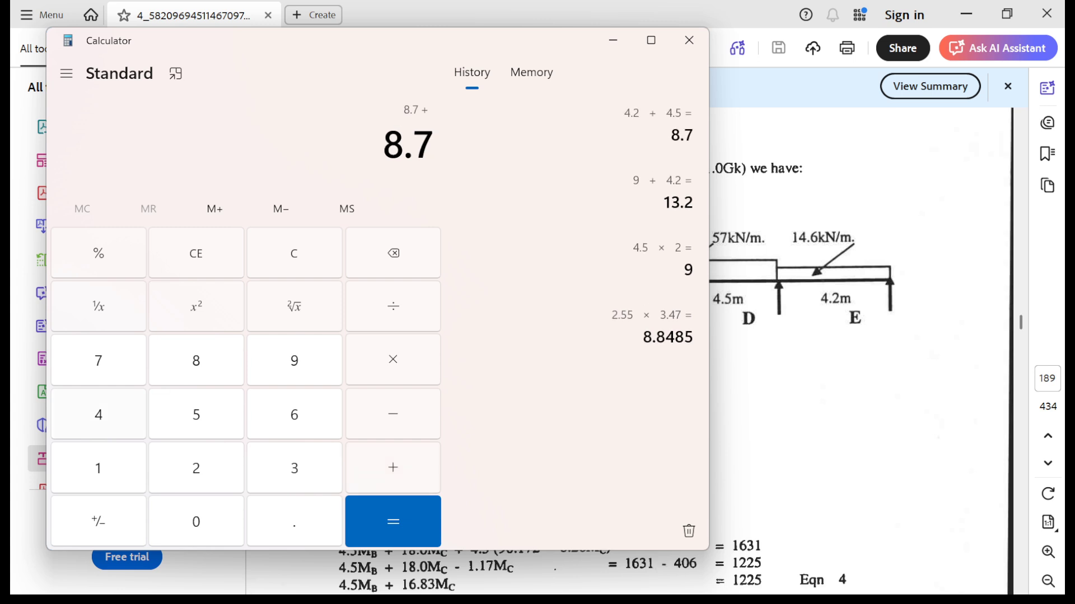
text(4.5)
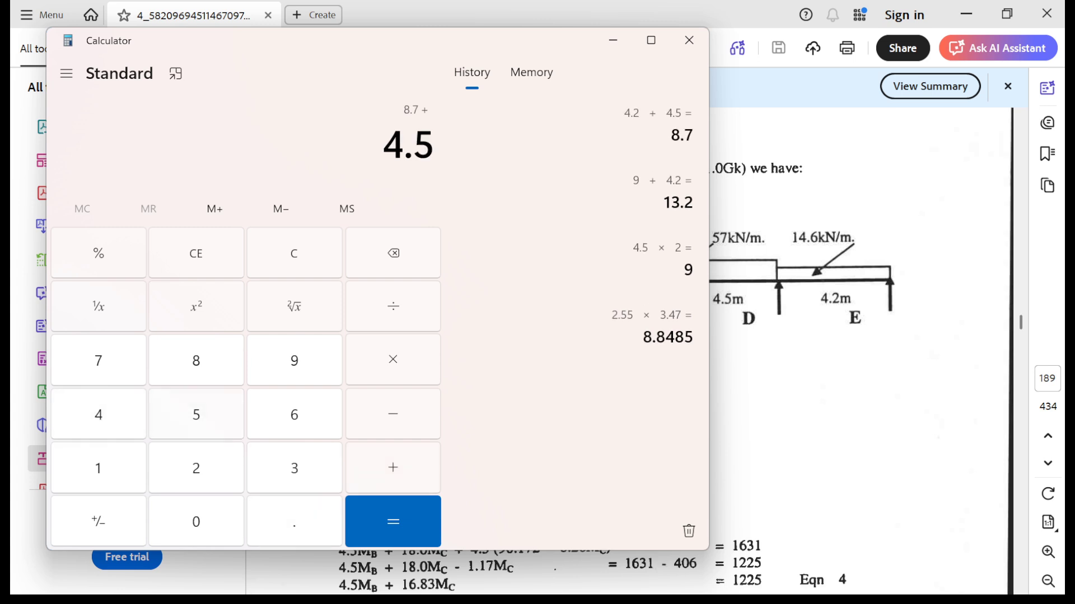
key(Return)
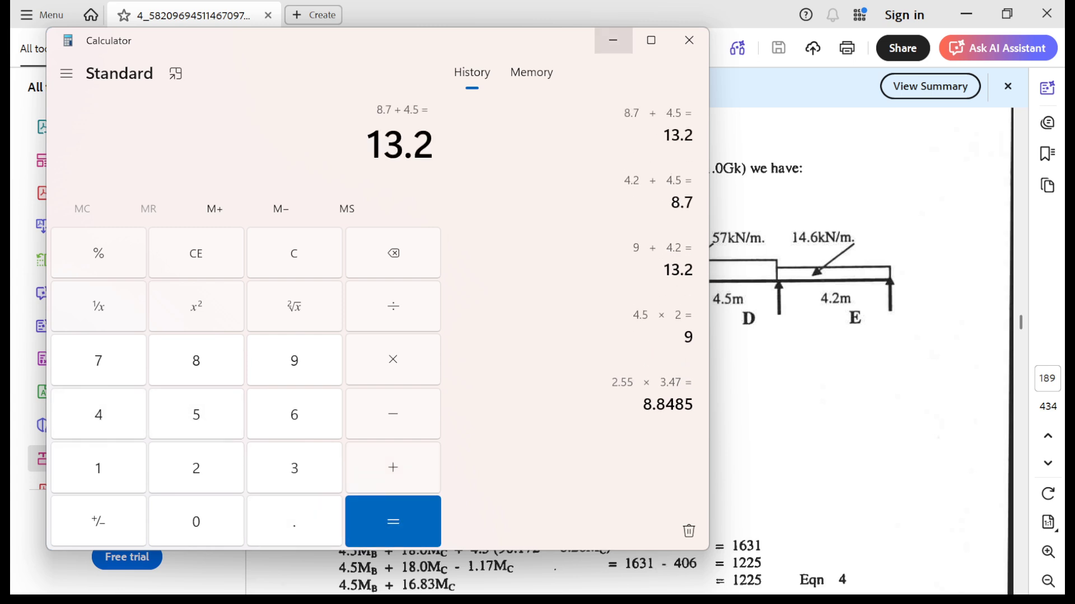
- Return to Beamax and add a hinged support at 13.2 m
click(613, 40)
click(966, 14)
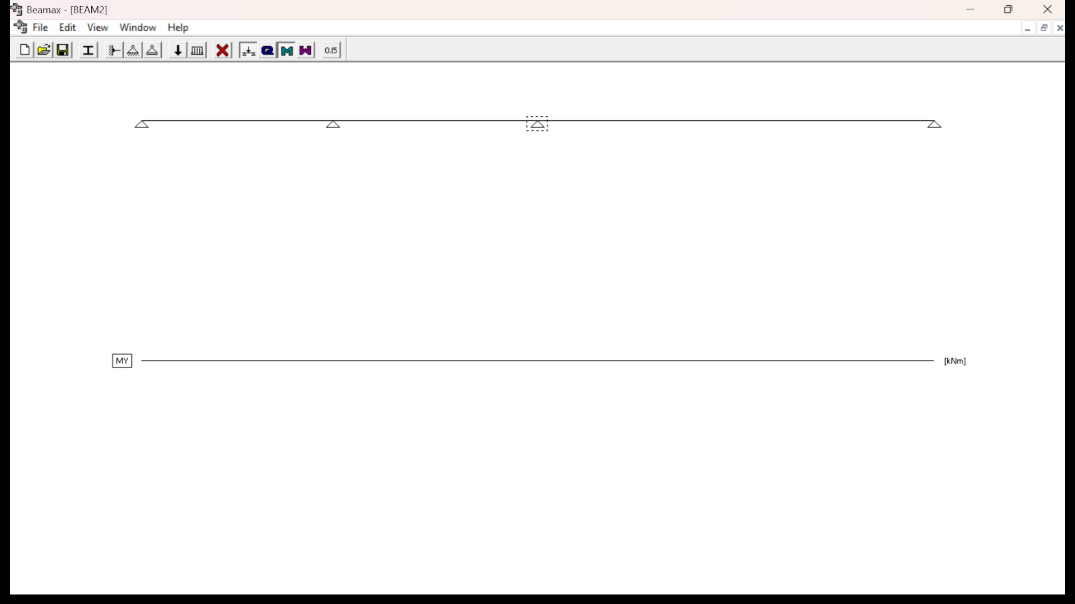
click(133, 50)
text(1)
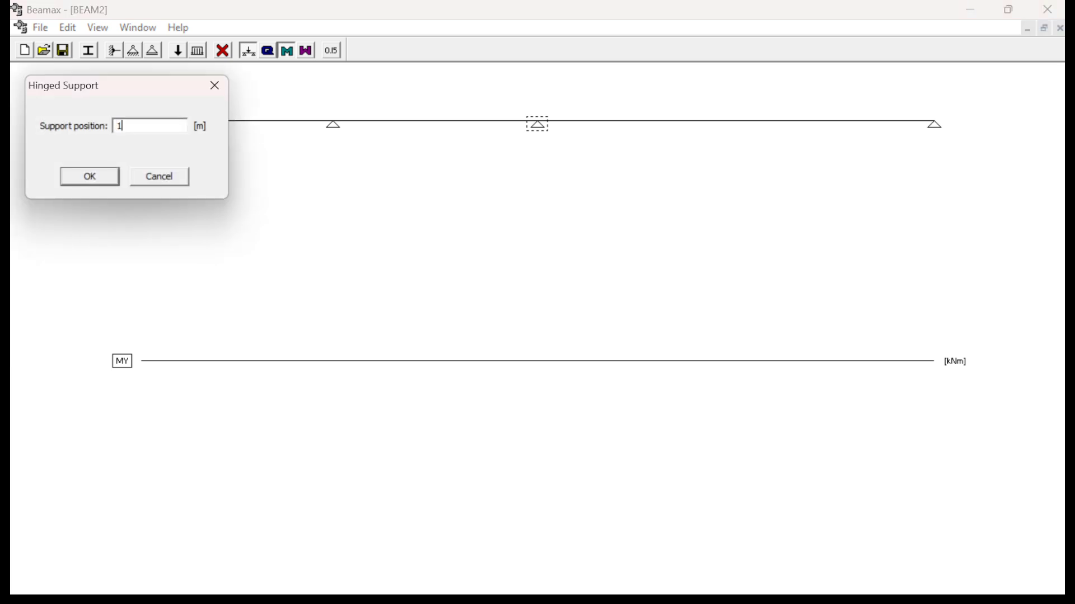
text(3.2)
key(Return)
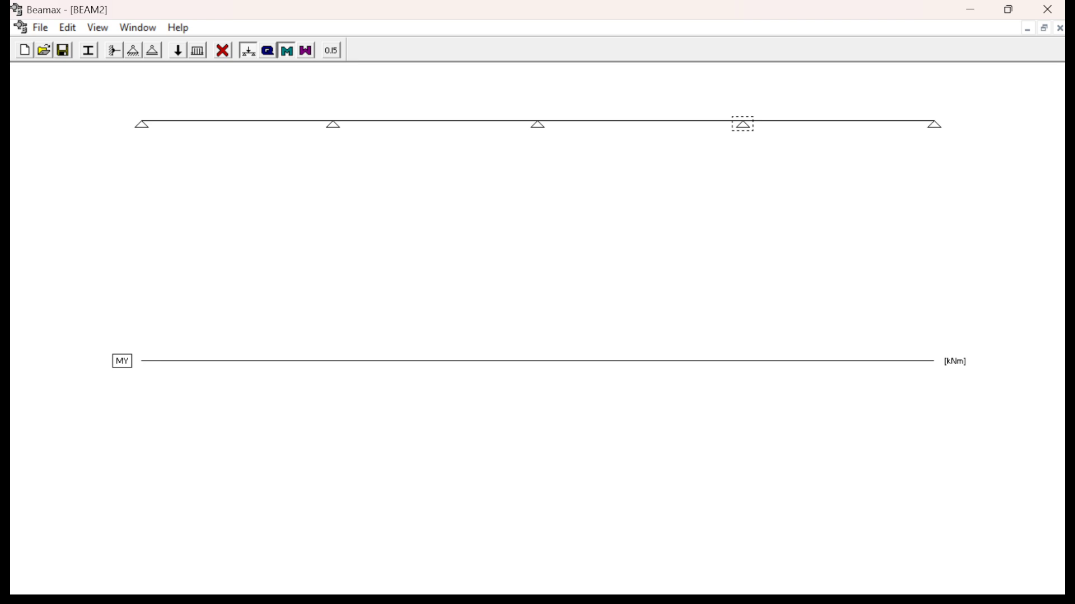
- Check span AB's load in the PDF's Figure 6.6, return to Beamax and add a 57 kN/m linear distributed load at 0 m, 4.2 m long
key(super)
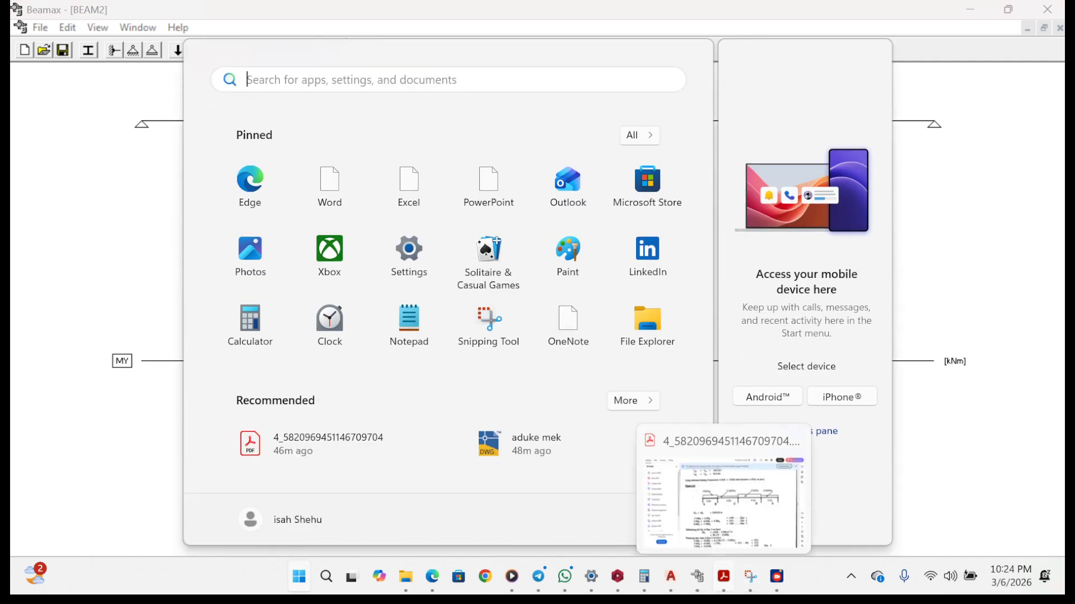
mouse_move(776, 576)
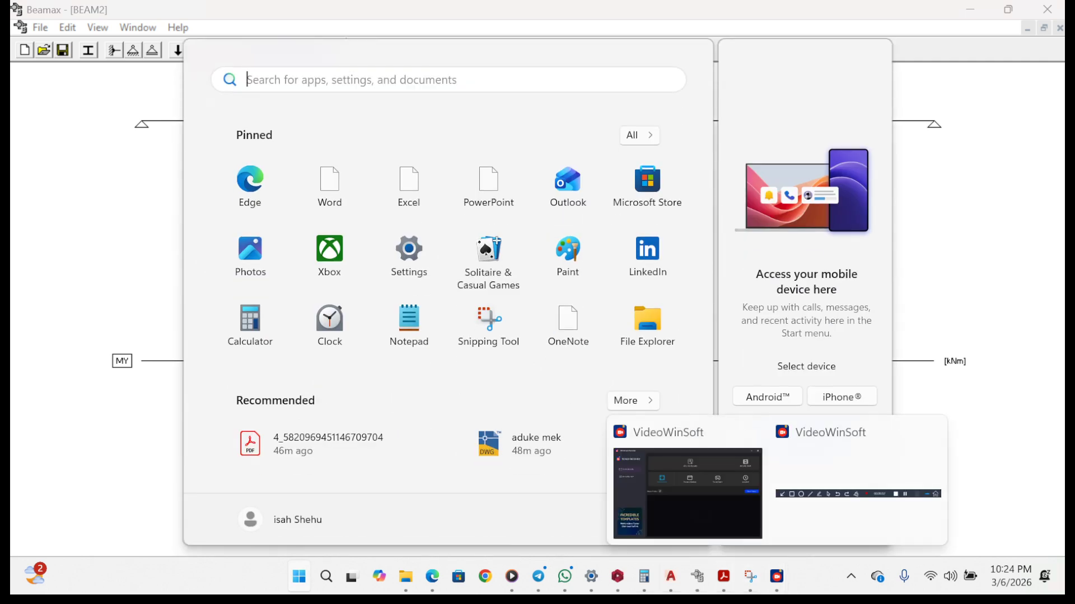
mouse_move(723, 576)
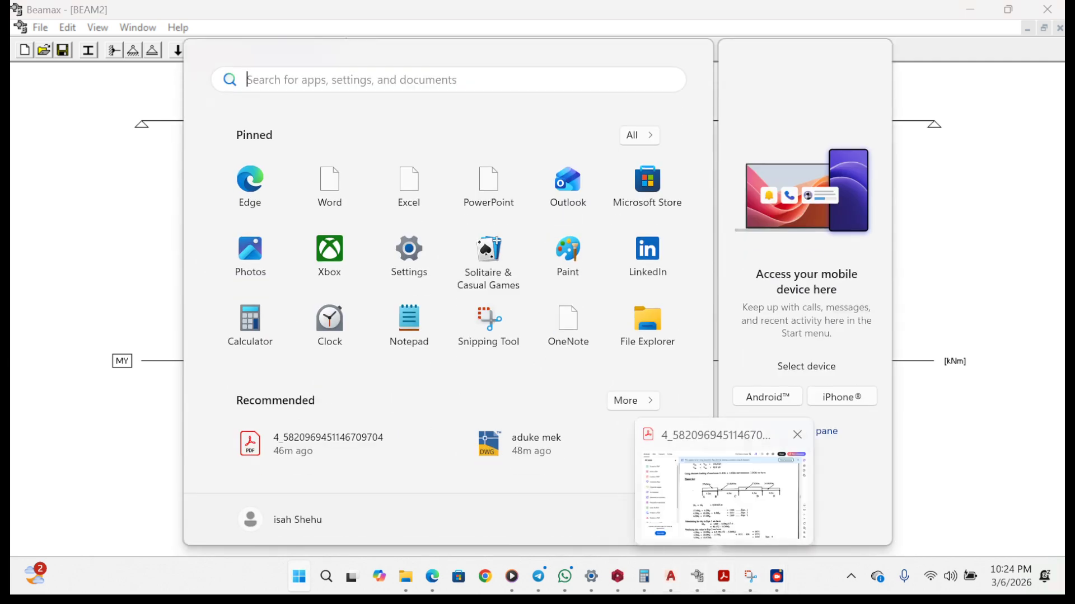
click(723, 495)
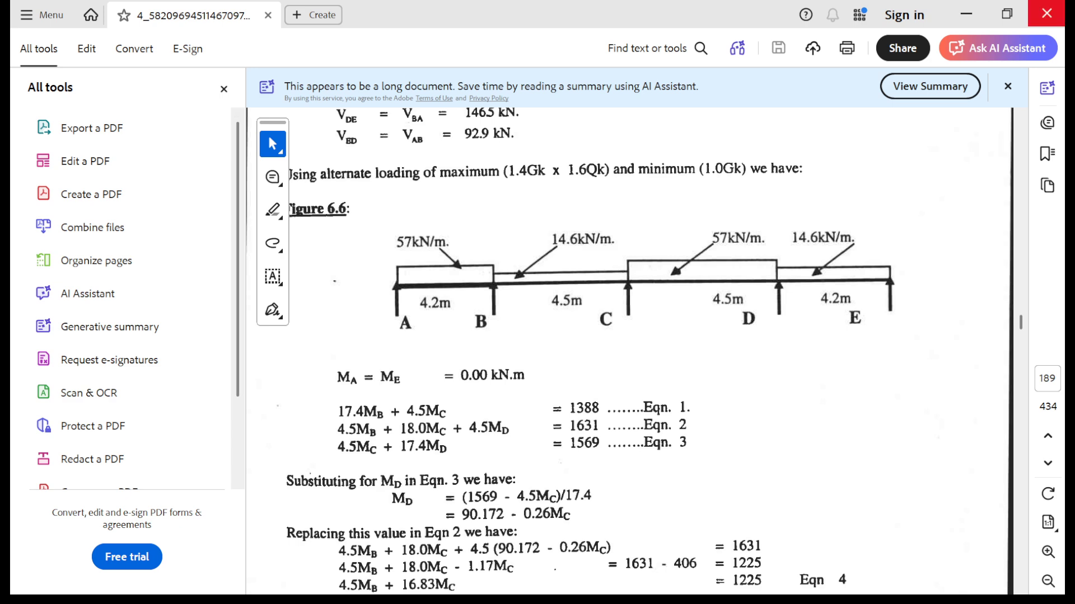
click(966, 13)
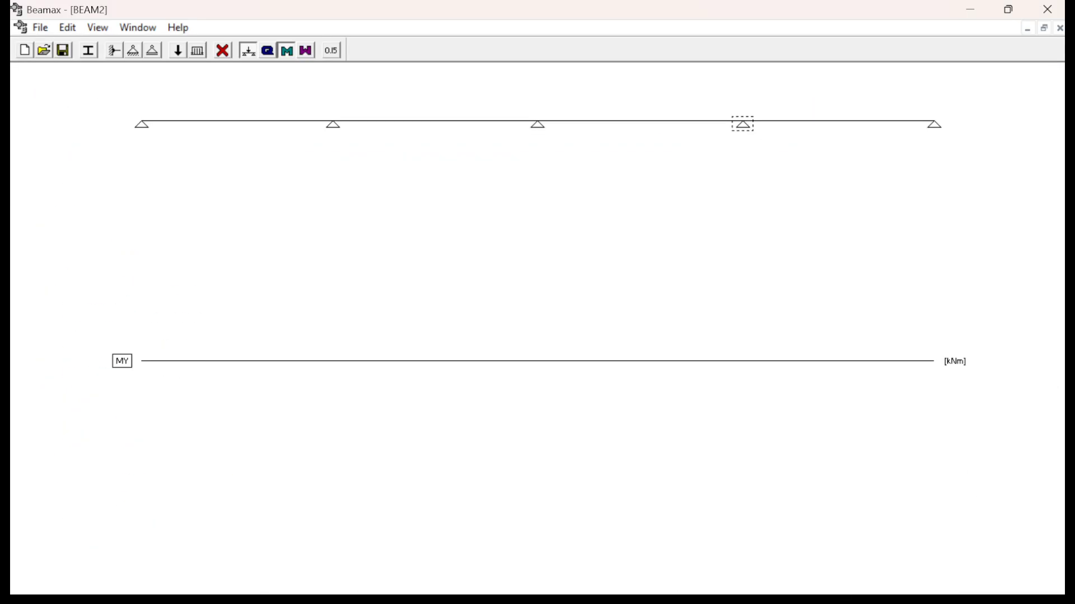
click(197, 51)
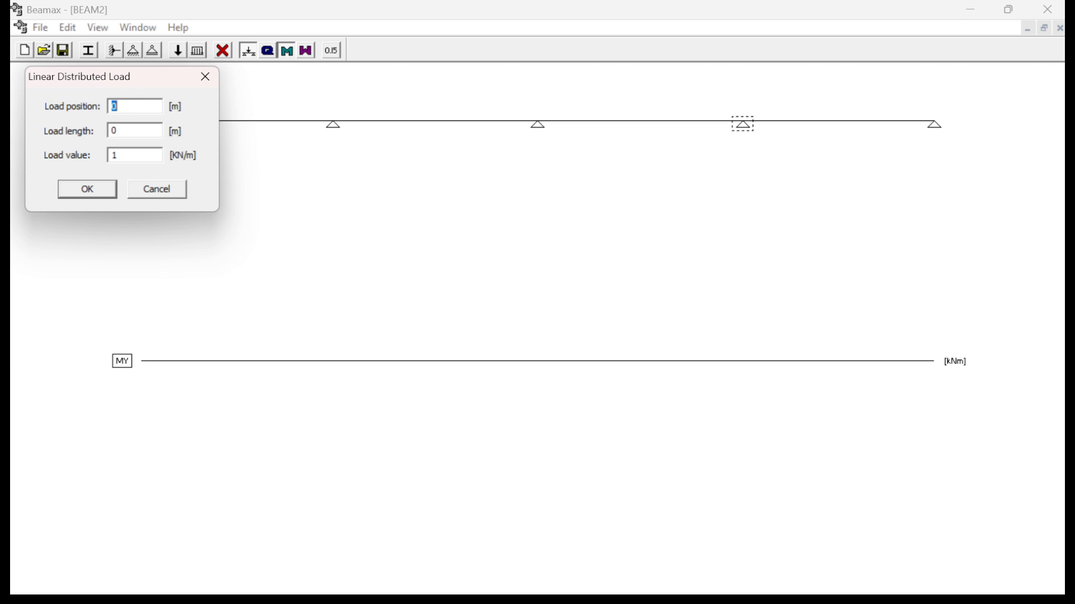
key(super)
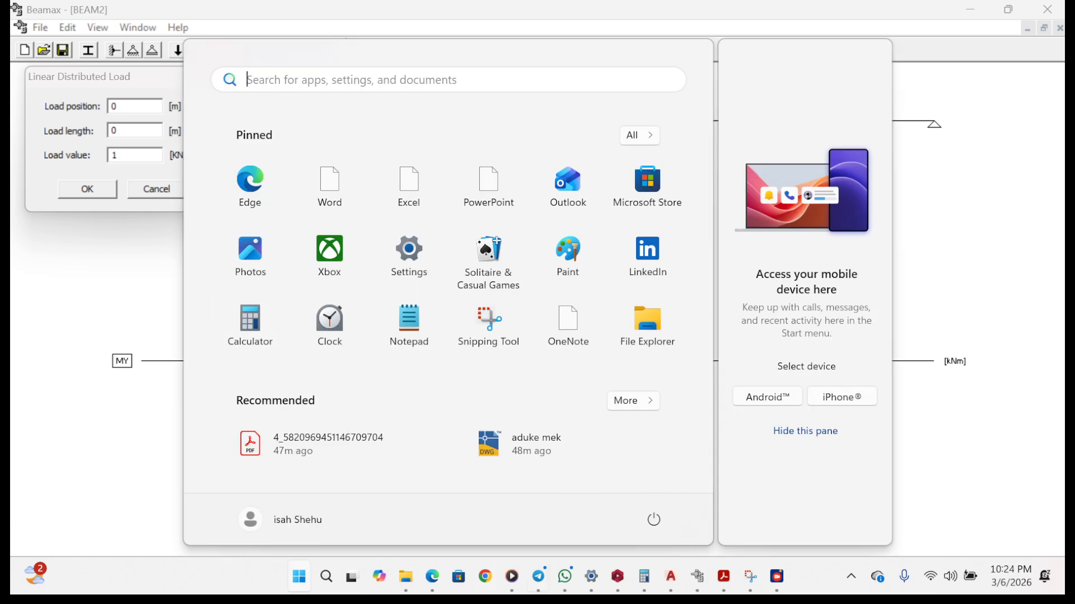
click(724, 576)
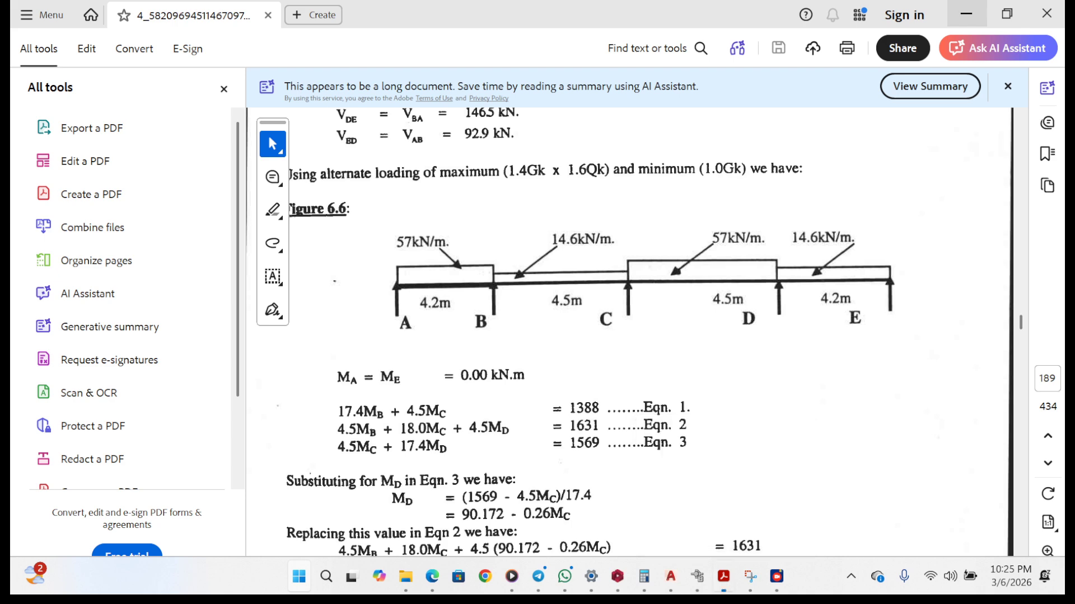
click(966, 13)
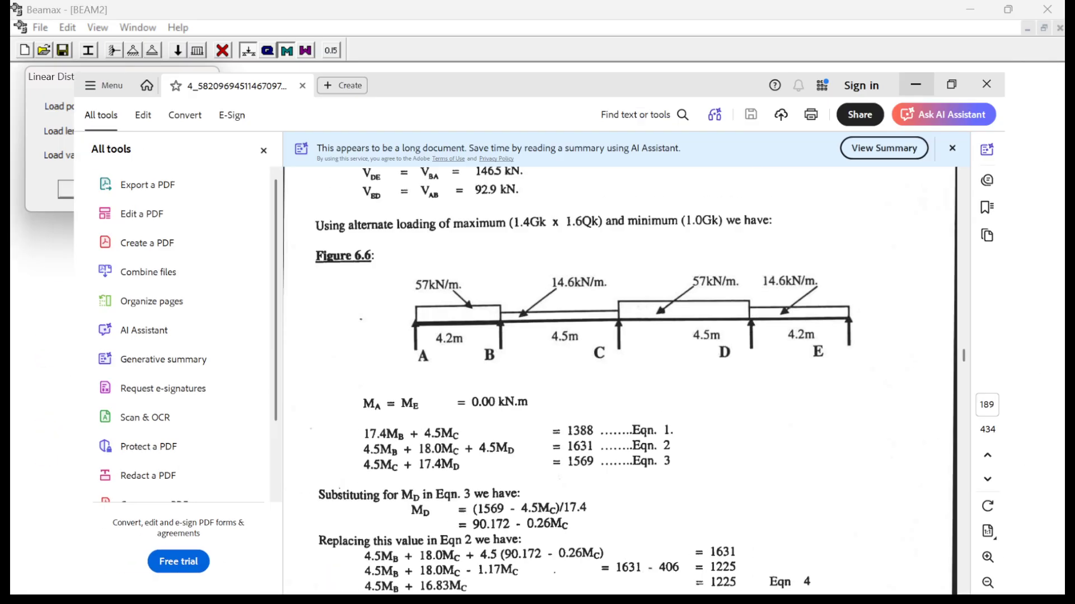
key(Tab)
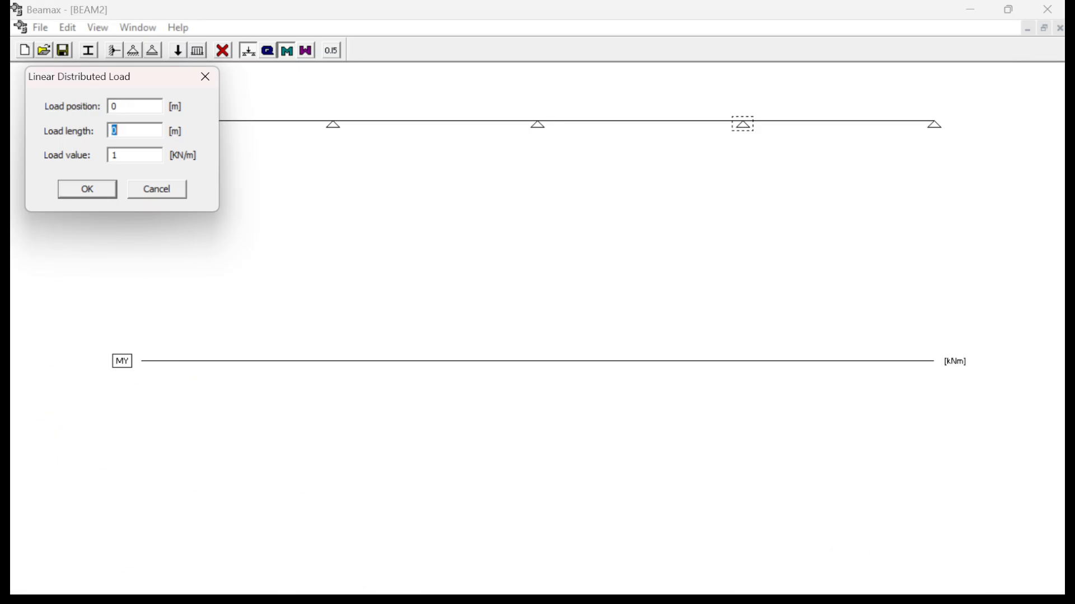
text(4.2)
key(Tab)
text(57)
key(Return)
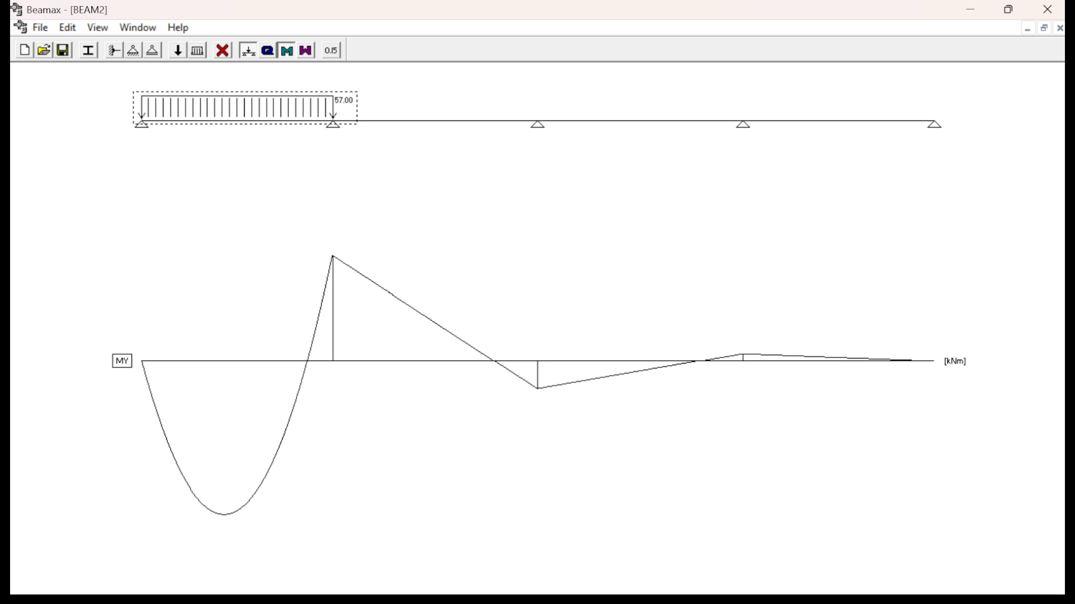
- Check span BC's load in the PDF's Figure 6.6 and add a 14.6 kN/m linear distributed load in Beamax at 4.2 m, 4.5 m long
key(super)
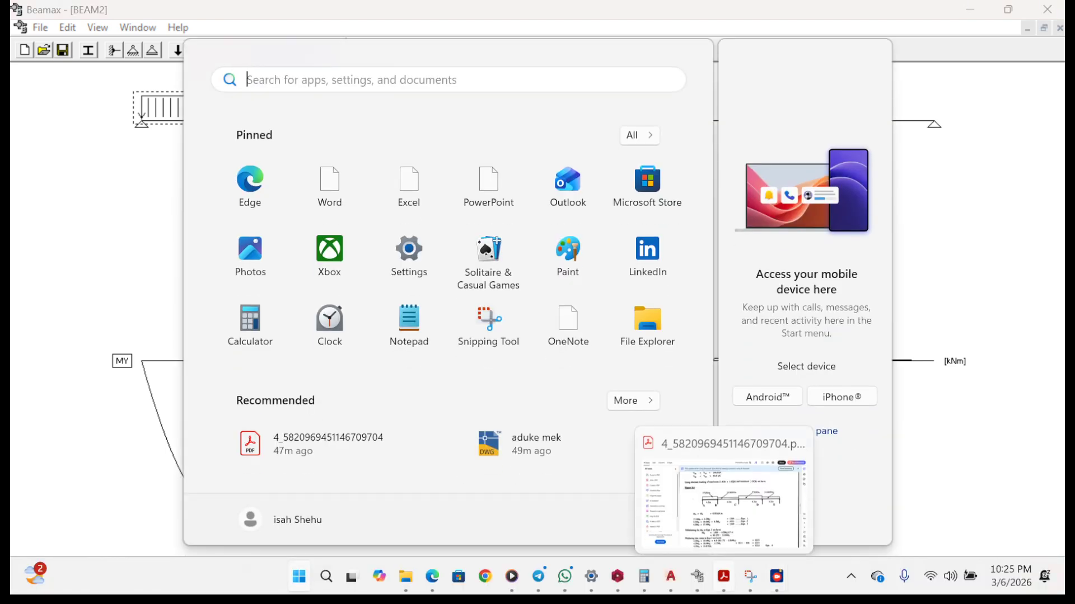
click(723, 576)
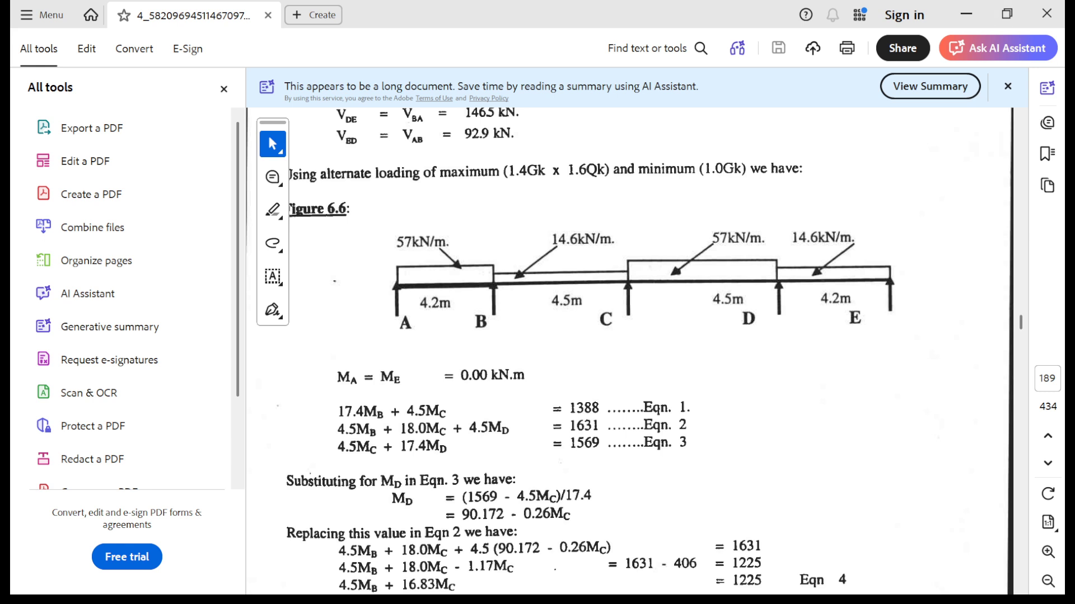
click(967, 14)
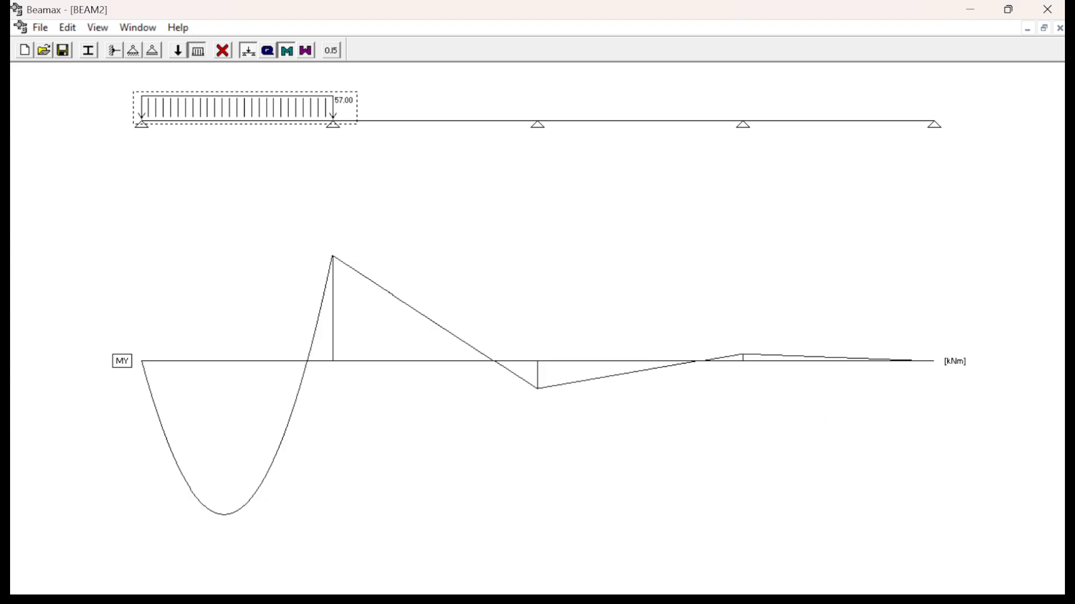
click(197, 51)
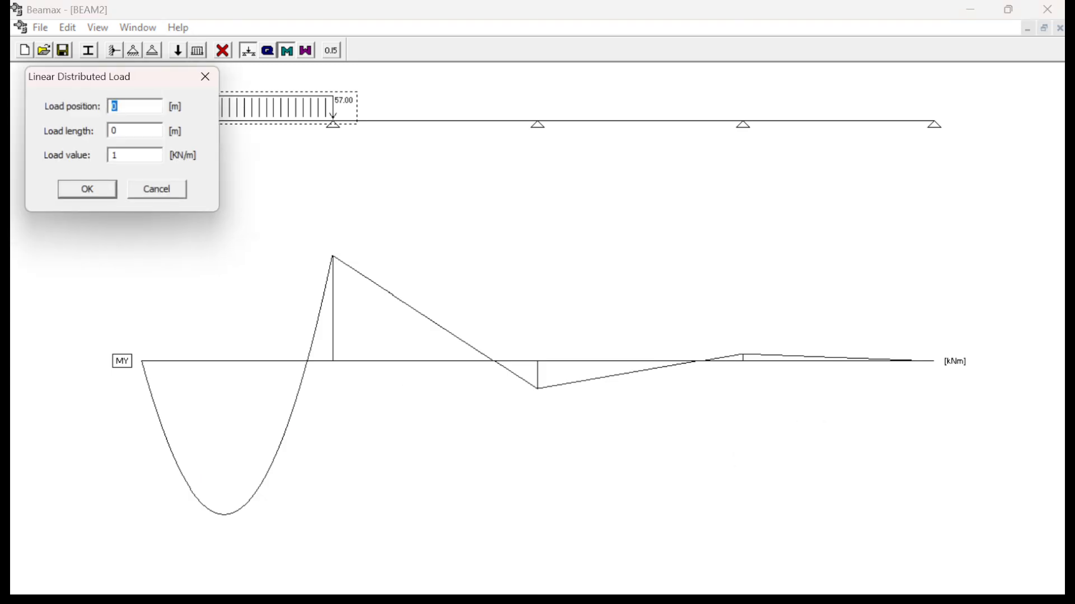
text(4.2)
key(Tab)
text(4.5)
key(Tab)
text(14.6)
key(super)
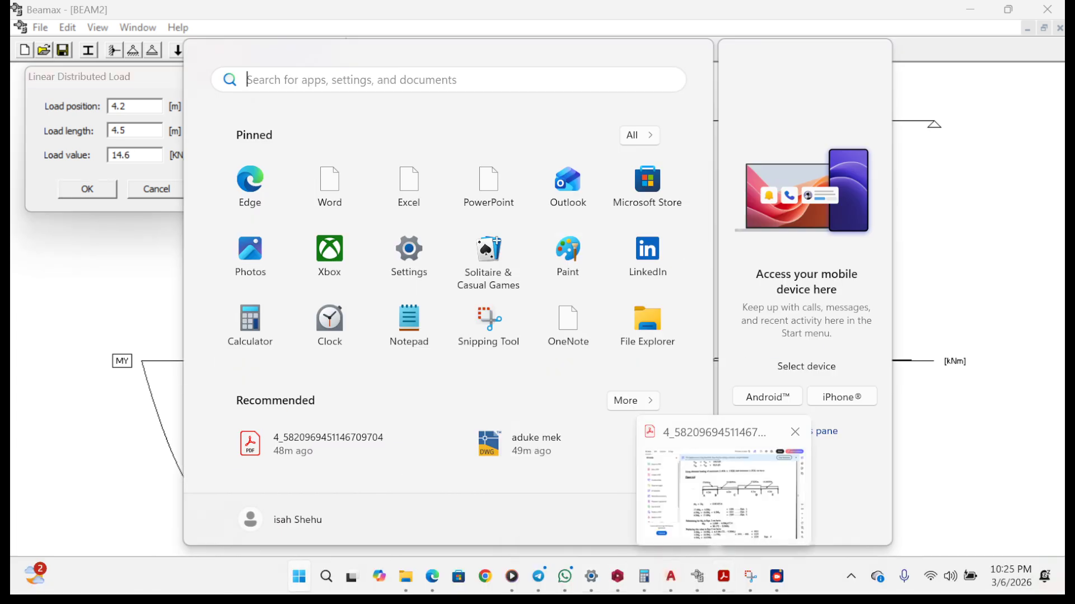
click(724, 577)
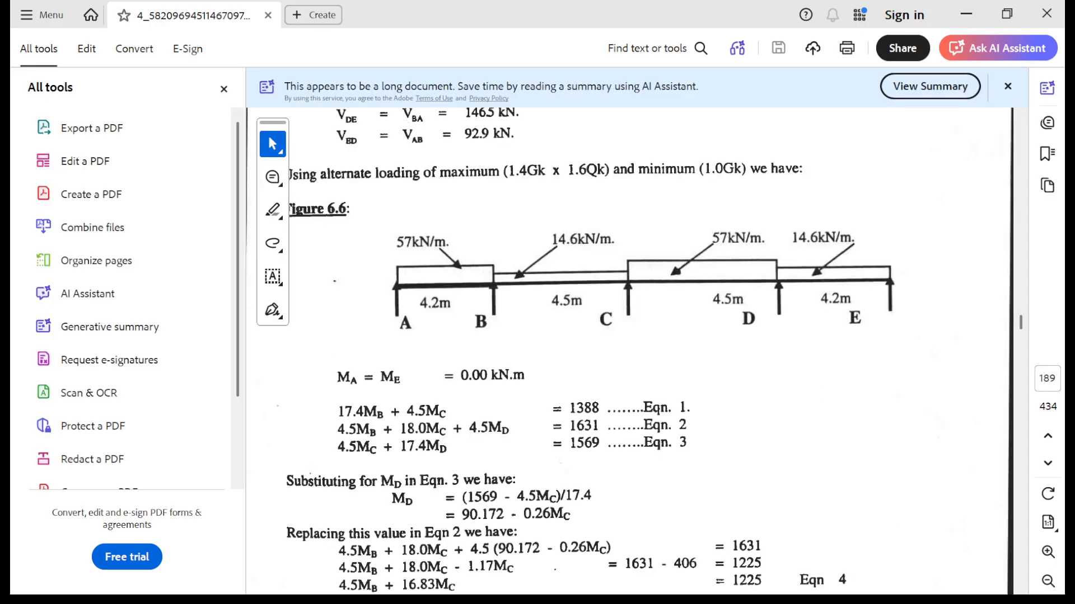
click(967, 14)
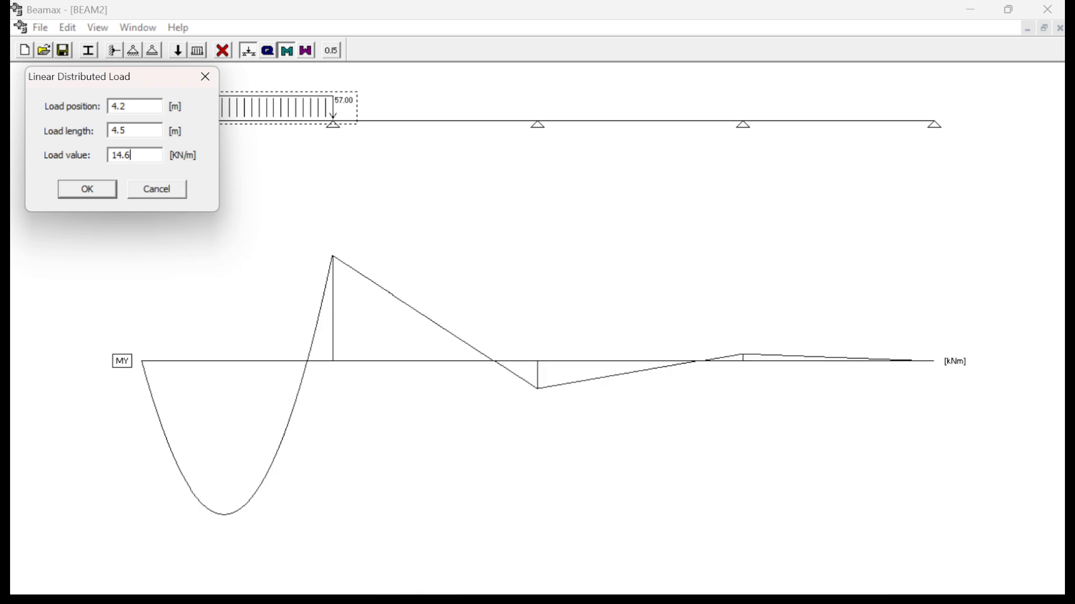
key(Return)
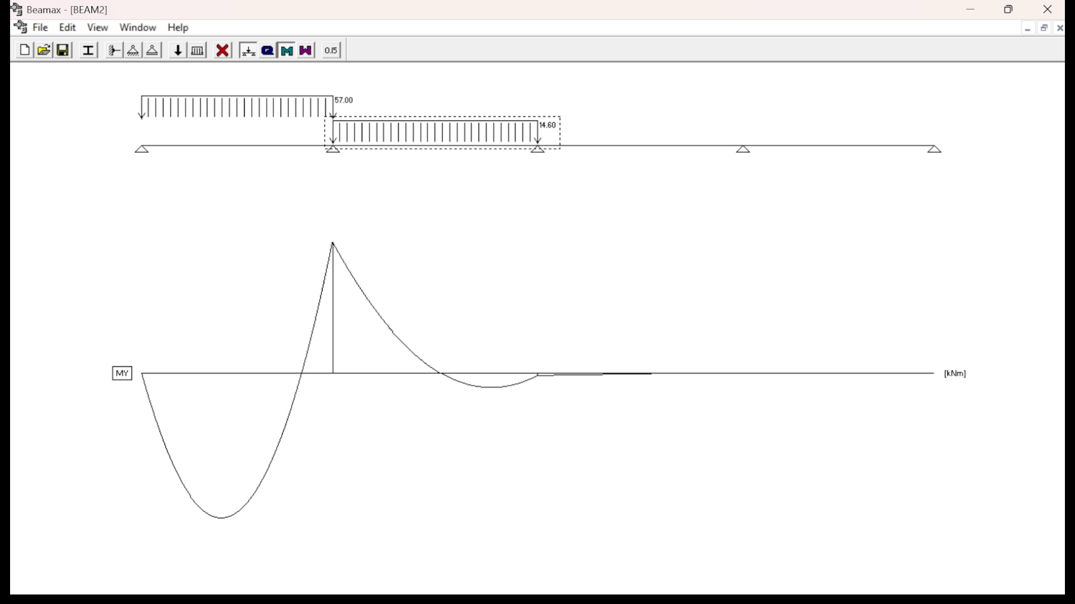
- Start a new linear distributed load, check span CD's load and length in the PDF's Figure 6.6, and return to Beamax
click(197, 50)
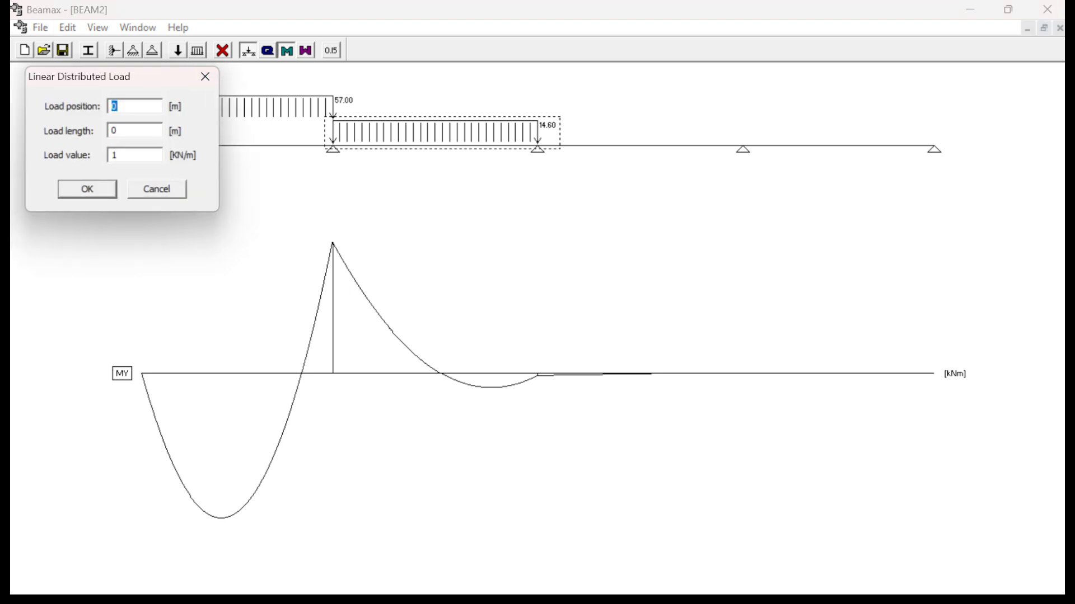
text(z)
key(super)
mouse_move(776, 576)
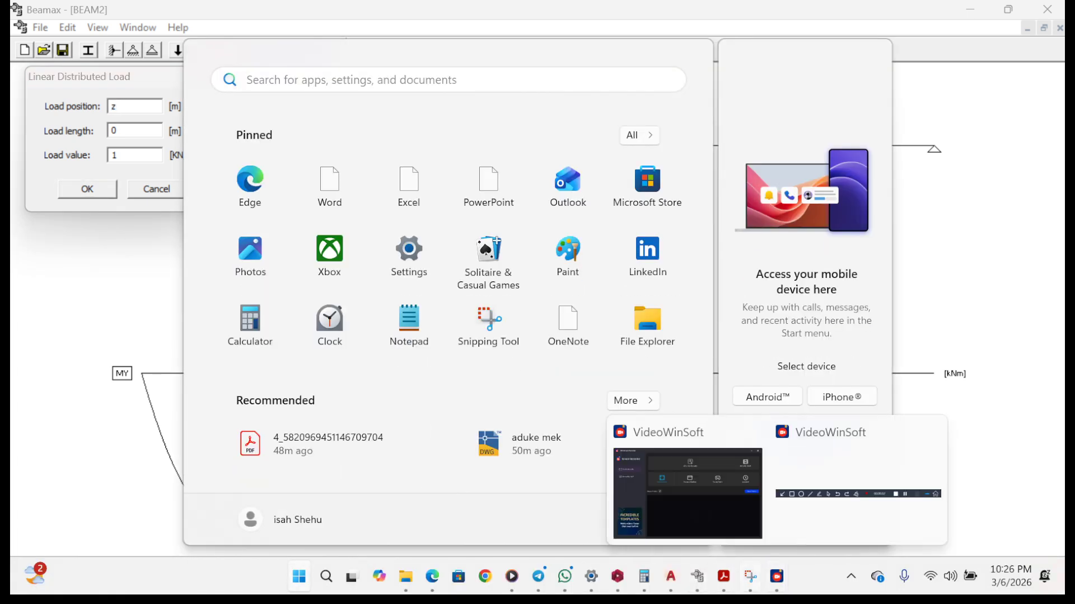
click(723, 576)
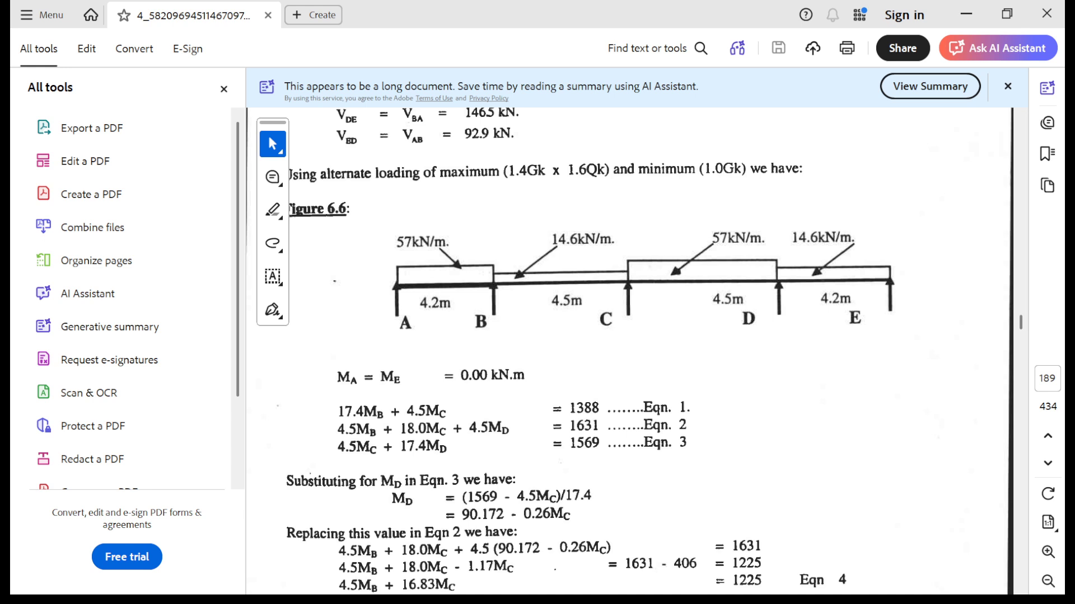
click(966, 14)
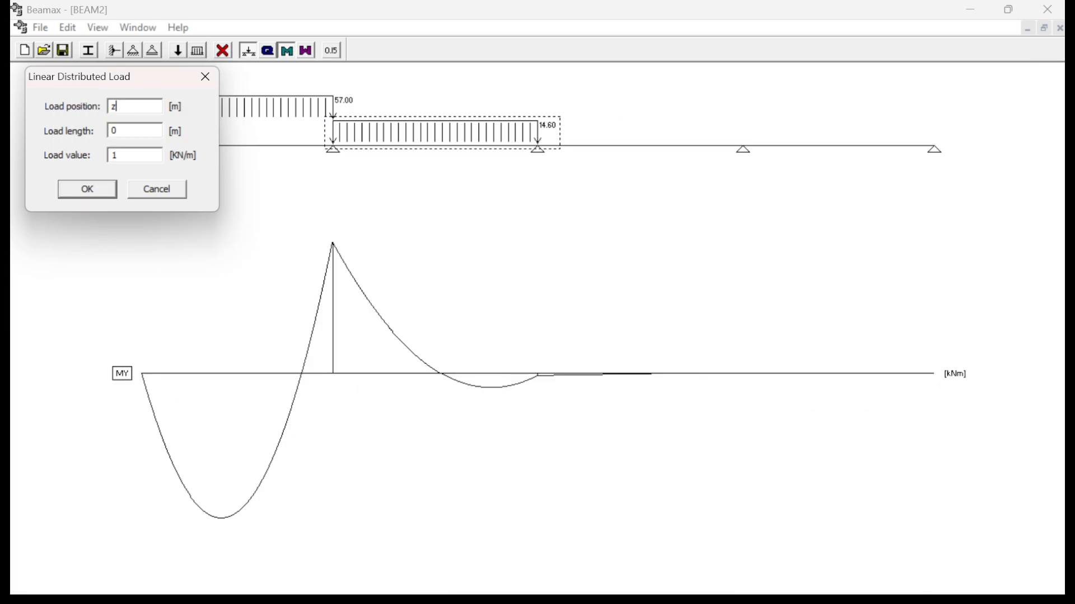
- Try to add a linear distributed load at 8.7 m with a length of 57 m and a value of 4.5 kN/m
double_click(114, 106)
text(8.7)
double_click(114, 131)
text(57)
key(super)
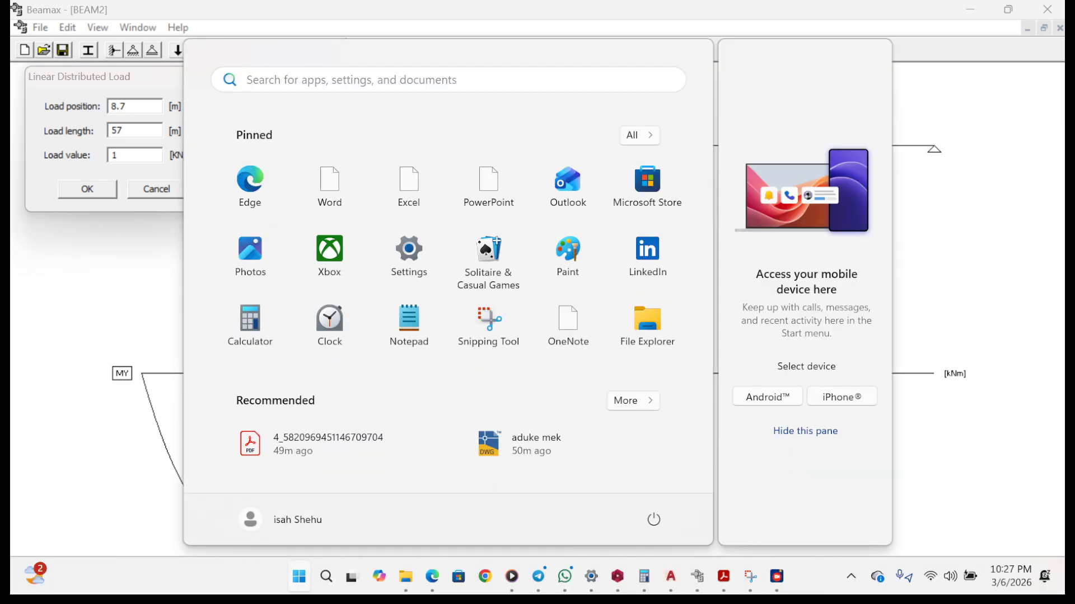
click(723, 577)
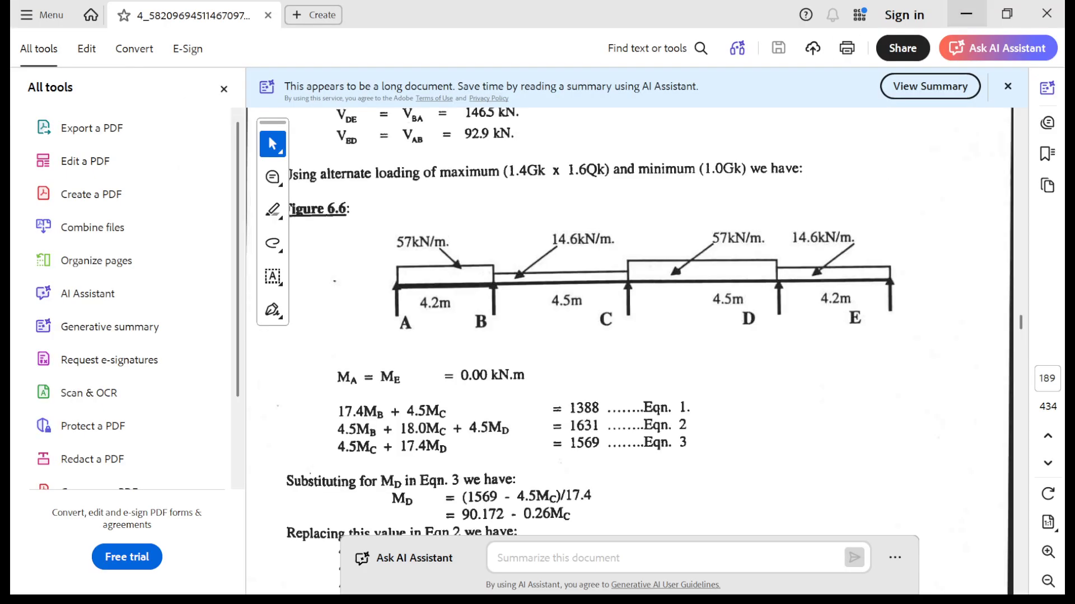
click(966, 13)
key(Tab)
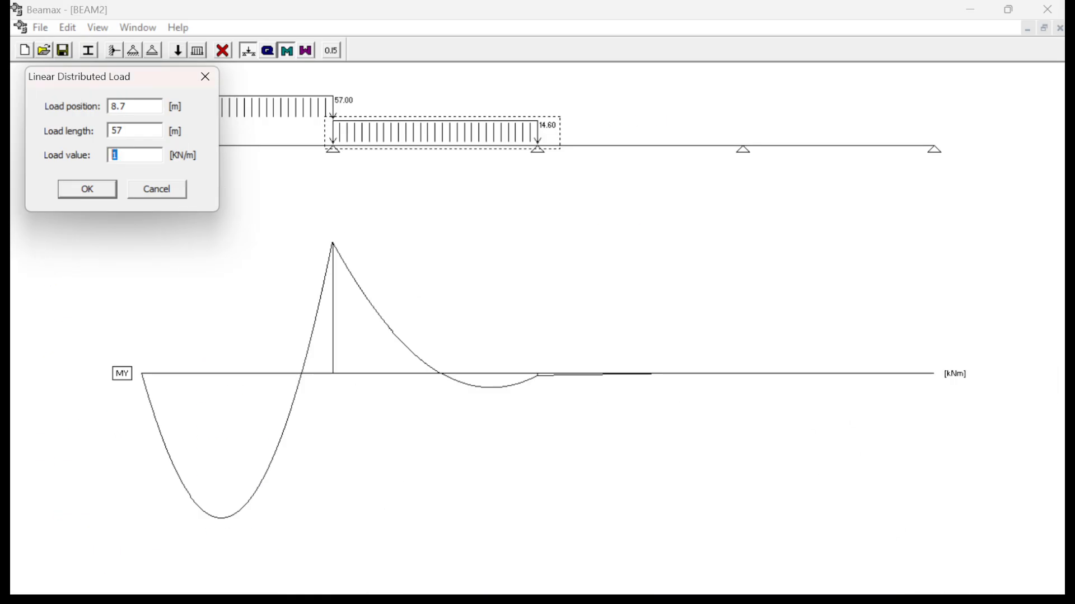
text(4.5)
key(Return)
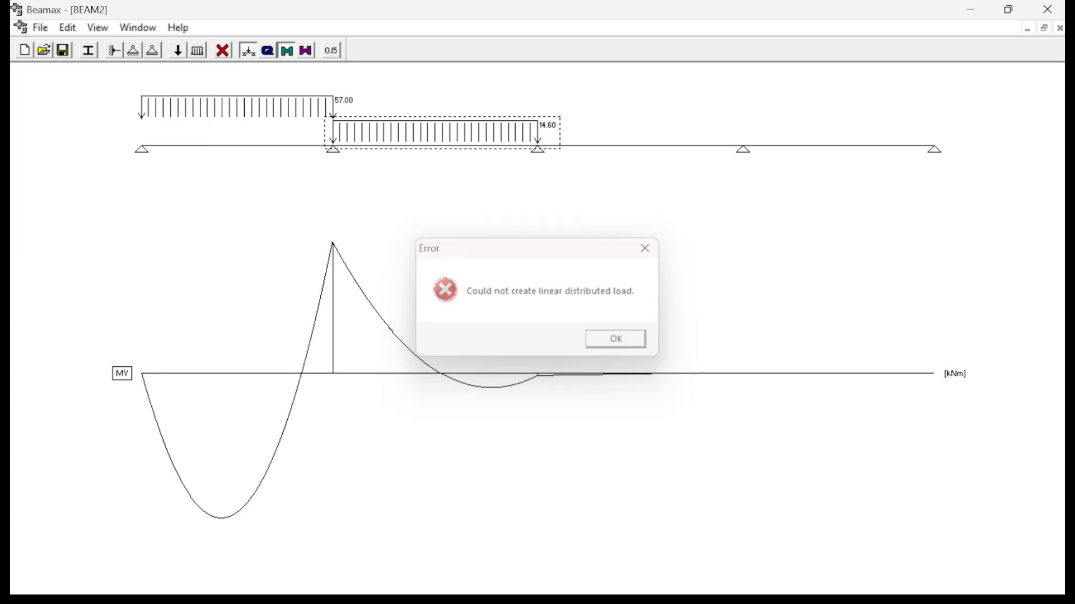
key(Return)
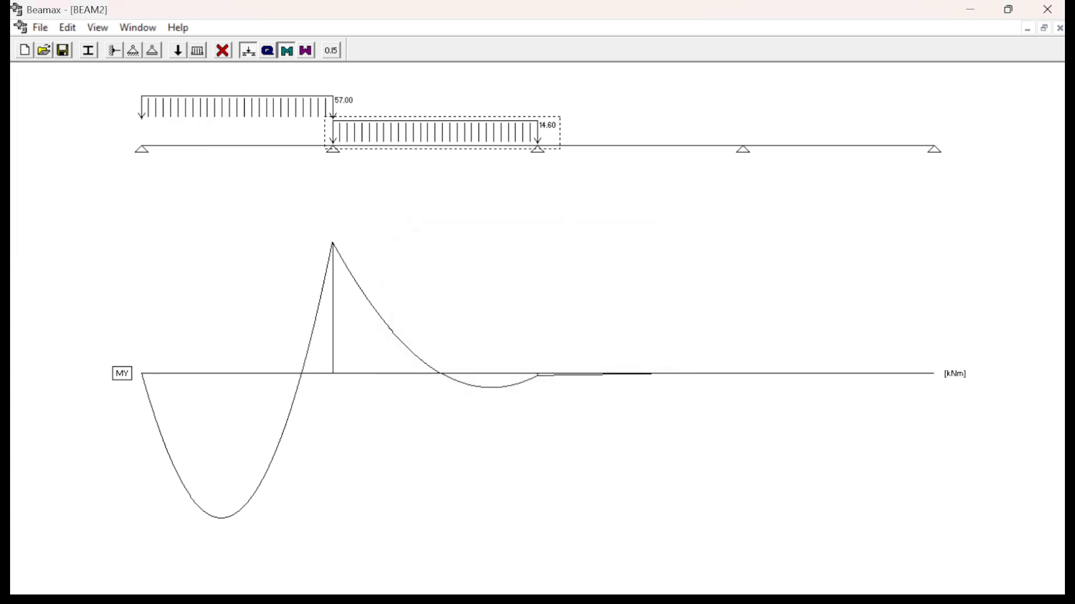
- Add a 57 kN/m linear distributed load at 8.7 m, 4.5 m long
click(197, 51)
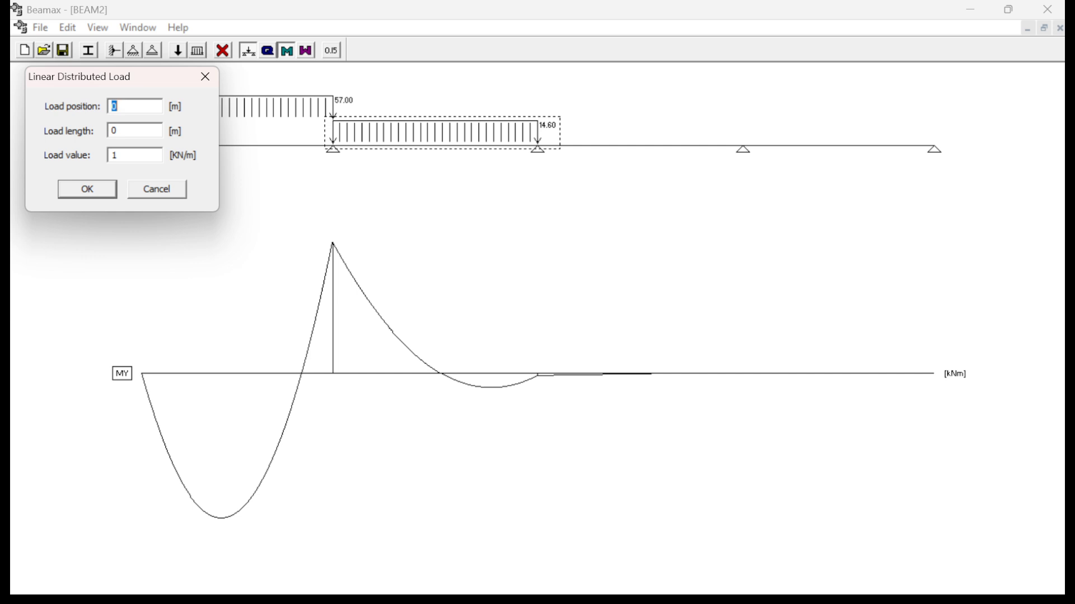
text(8.7)
key(Tab)
key(Tab)
text(57)
text(4.)
text(5)
key(Return)
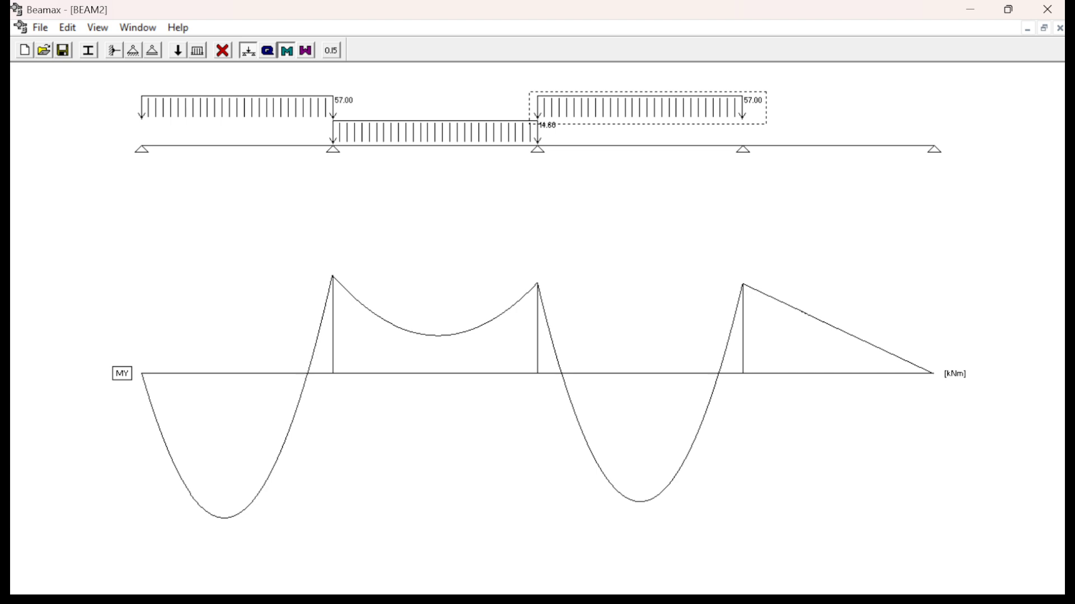
- Check span DE in the PDF's Figure 6.6, return to Beamax and define a linear distributed load at 13.2 m, 4.2 m long
key(super)
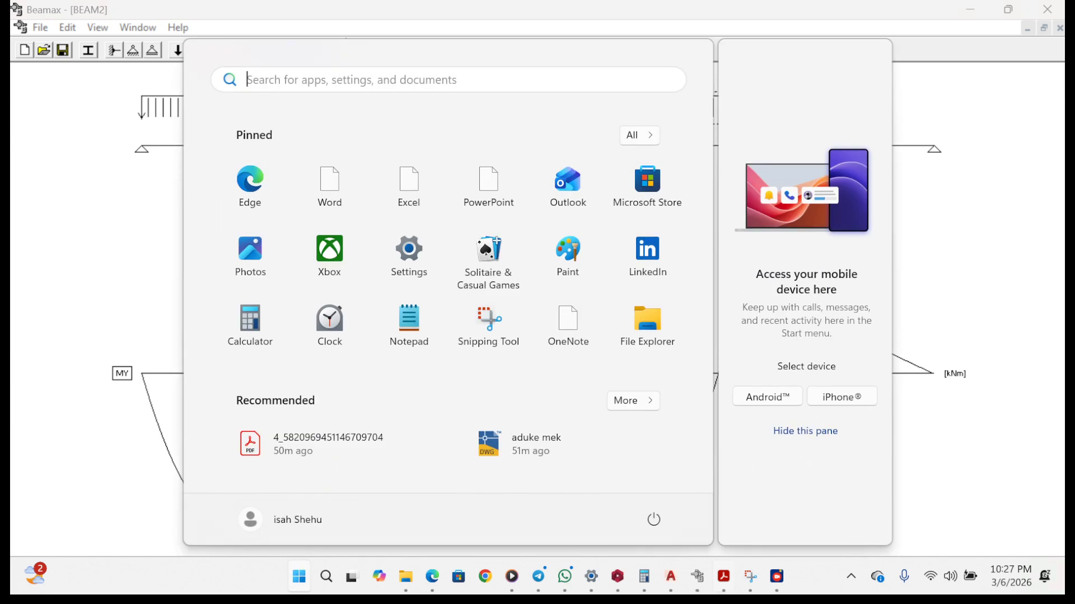
mouse_move(723, 577)
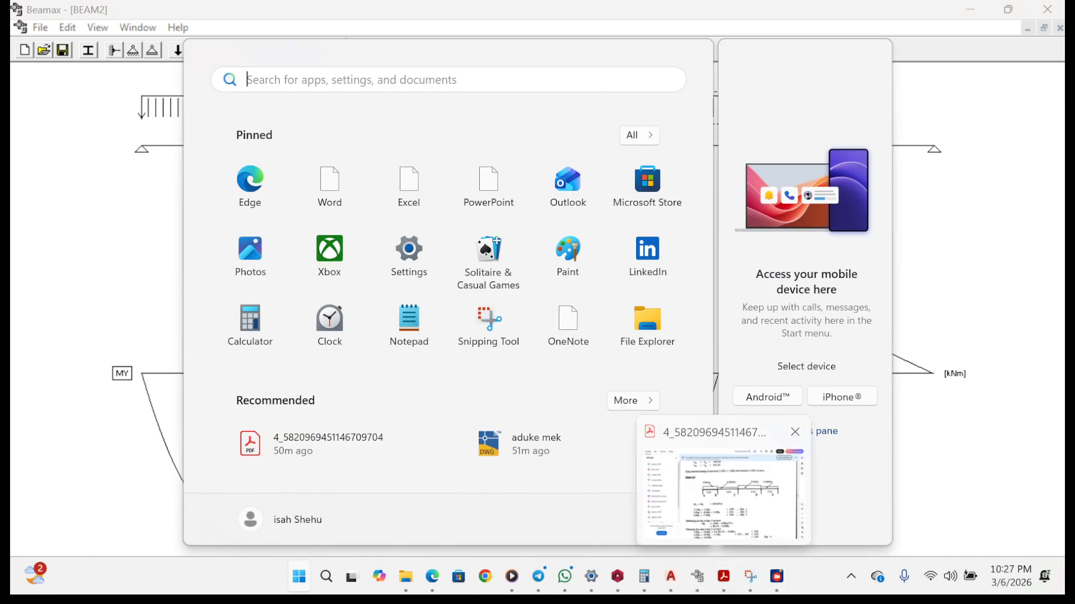
click(722, 493)
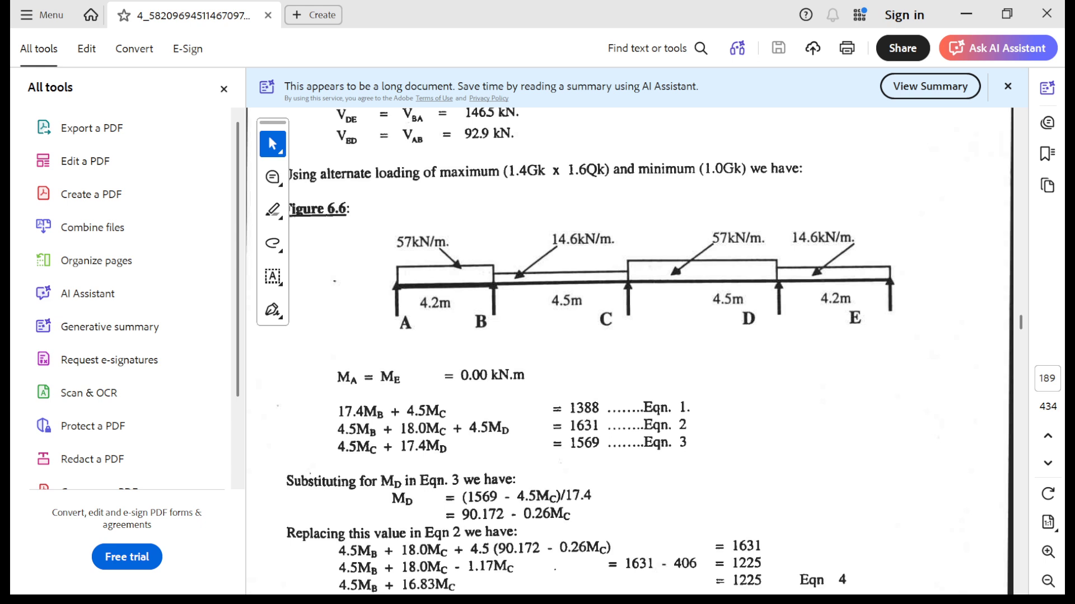
click(966, 14)
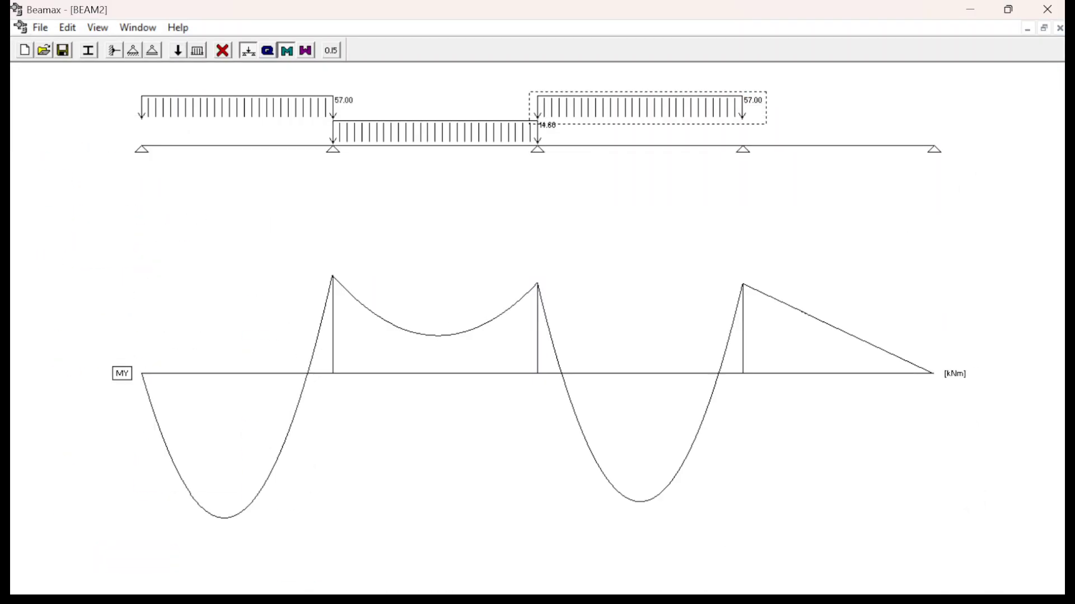
click(197, 50)
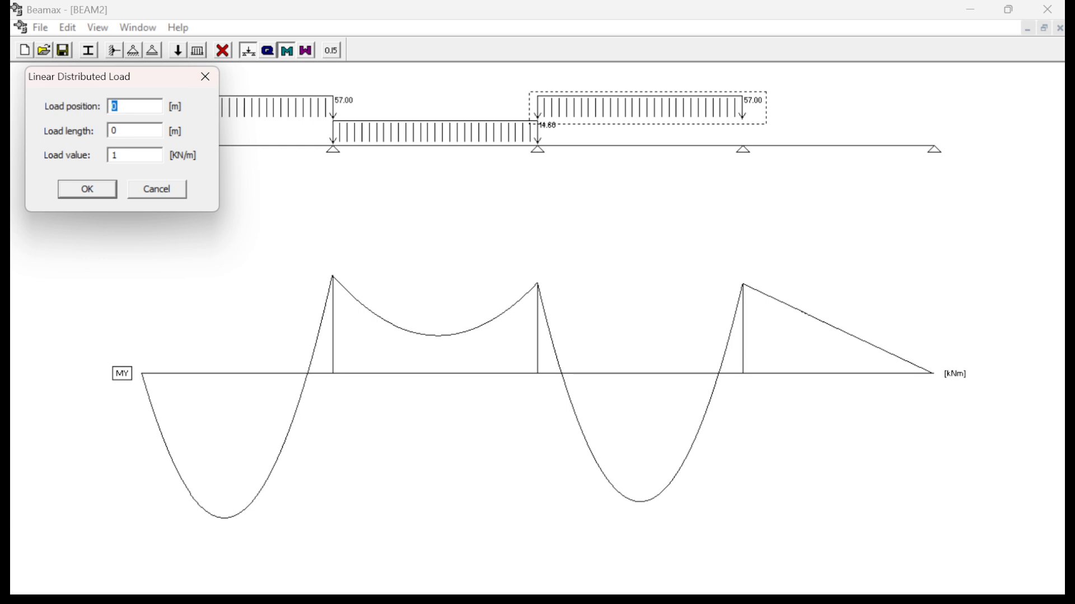
text(13.2)
key(Tab)
text(4.2)
- Recheck span DE's load in the PDF's Figure 6.6, then set the load value to 14.6 kN/m in Beamax and create the load
key(super)
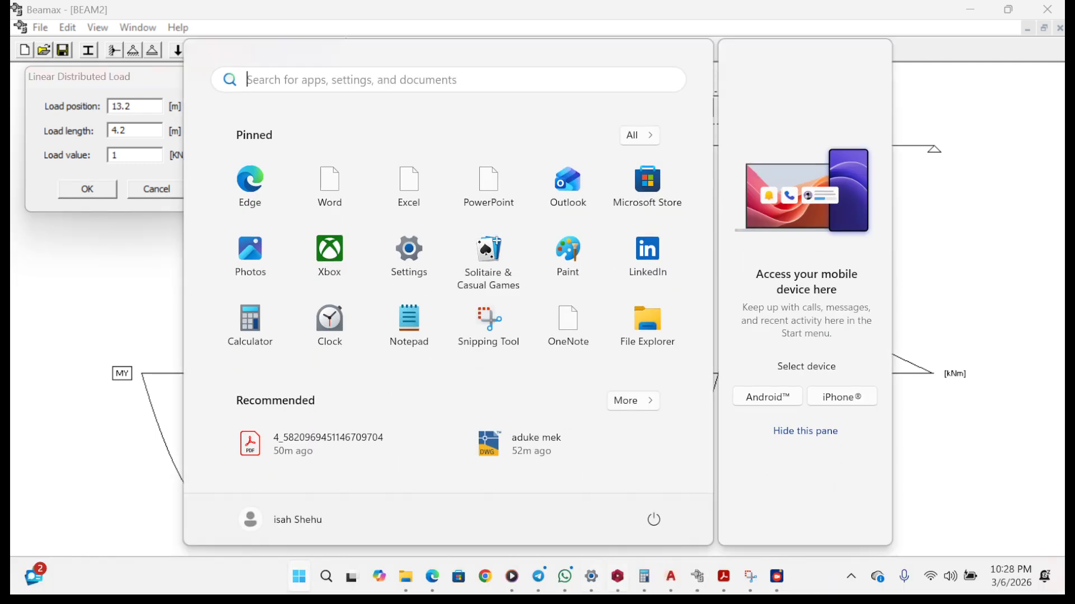
click(723, 577)
key(super)
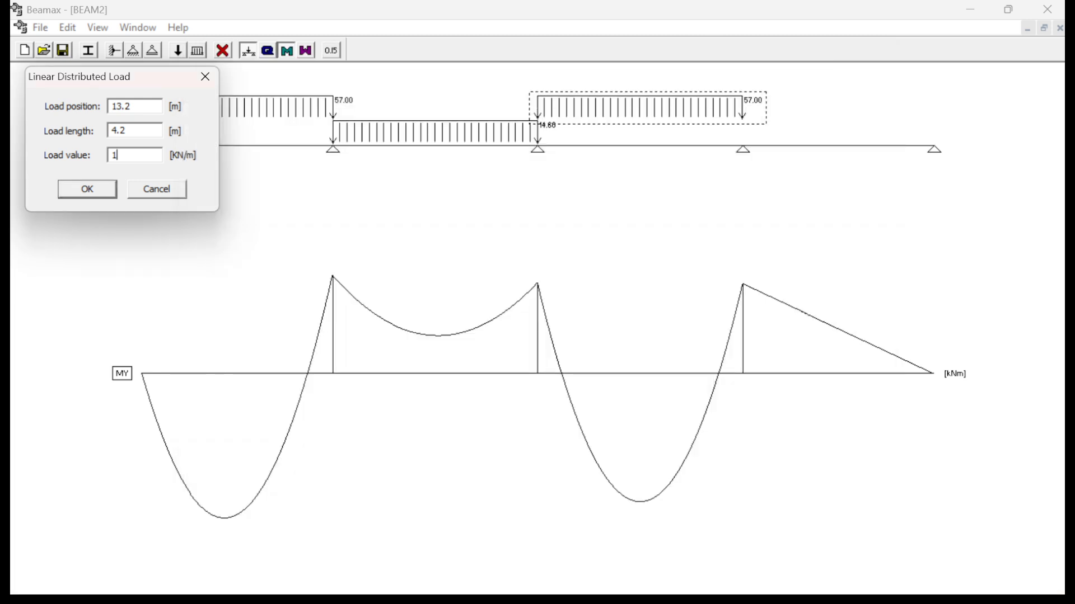
text(4.6)
key(Return)
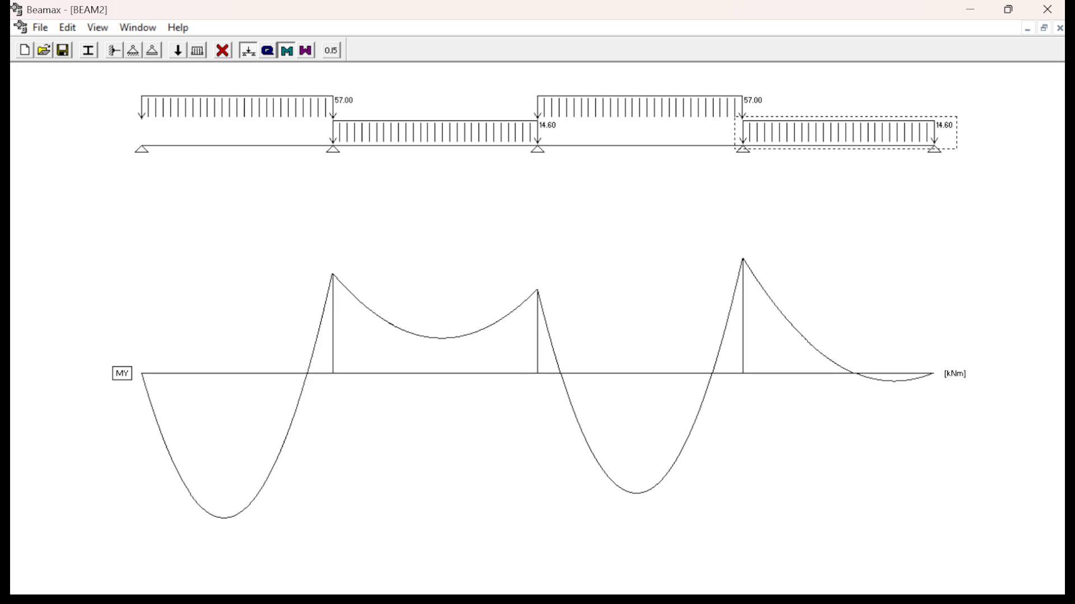
- Display the values on the bending moment diagram, compare them with Figure 6.7 in the PDF, and return to Beamax
click(332, 50)
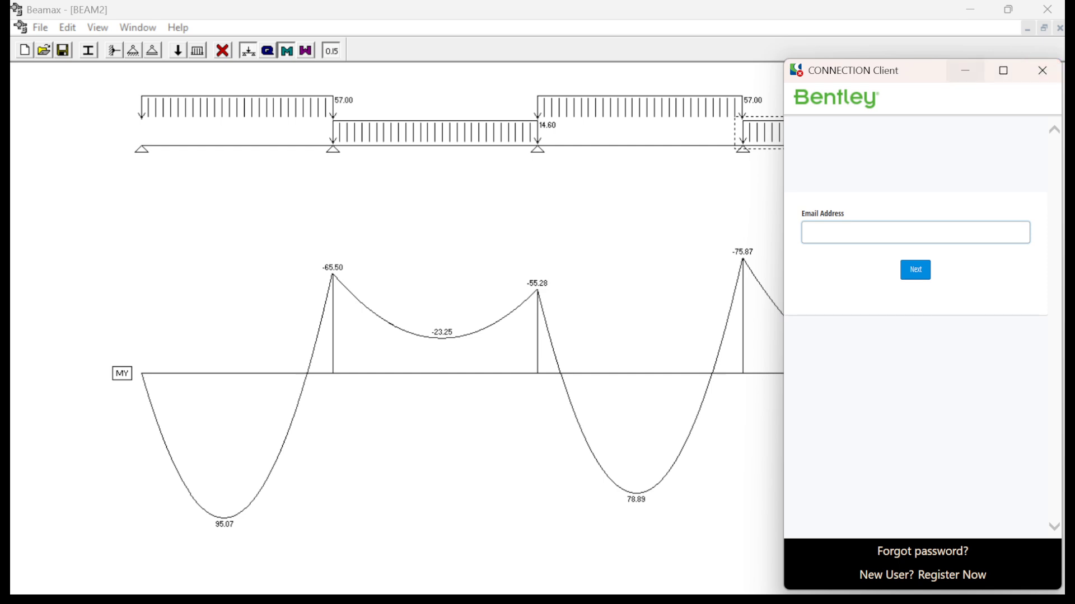
click(965, 70)
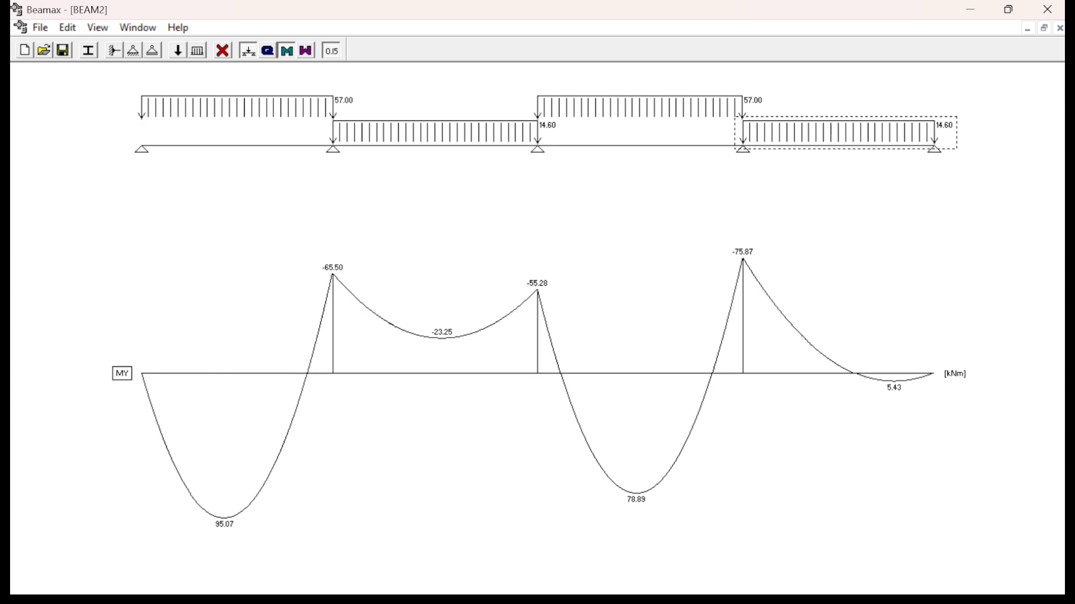
key(super)
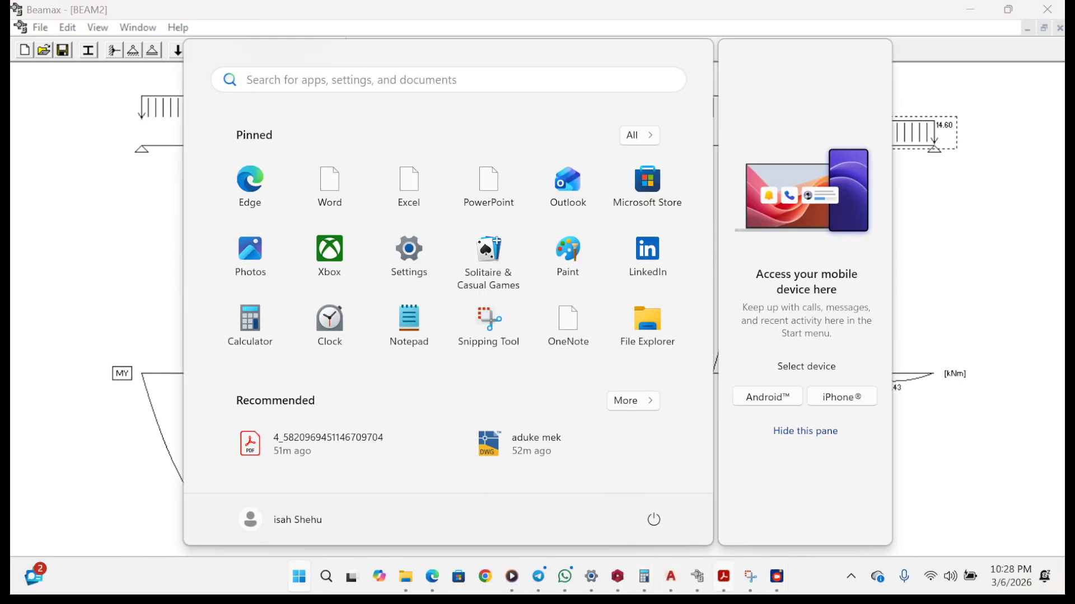
click(724, 577)
scroll(630, 352, down, 15)
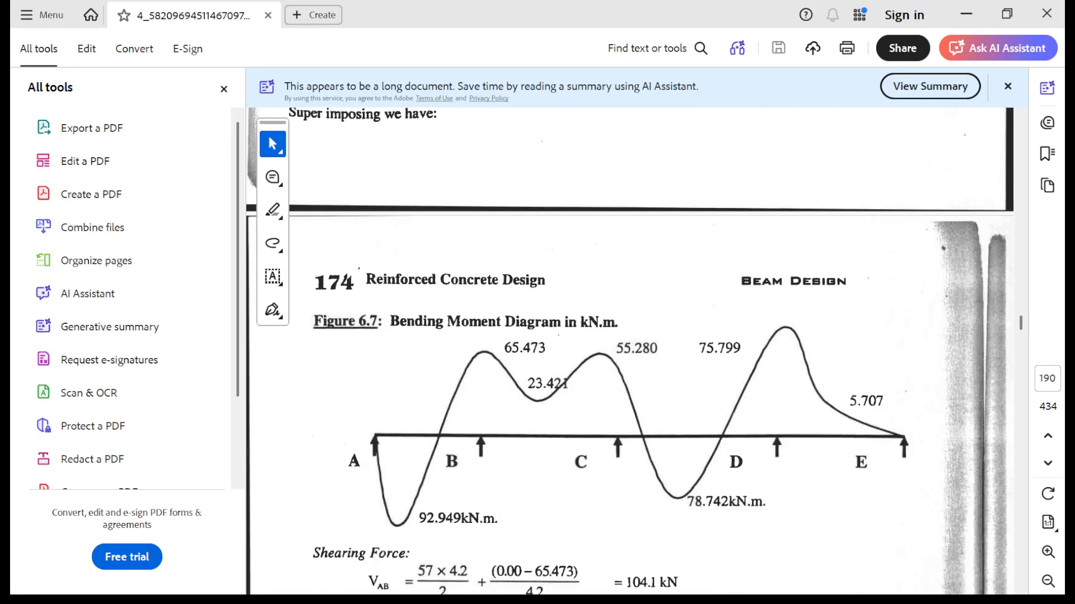
click(966, 13)
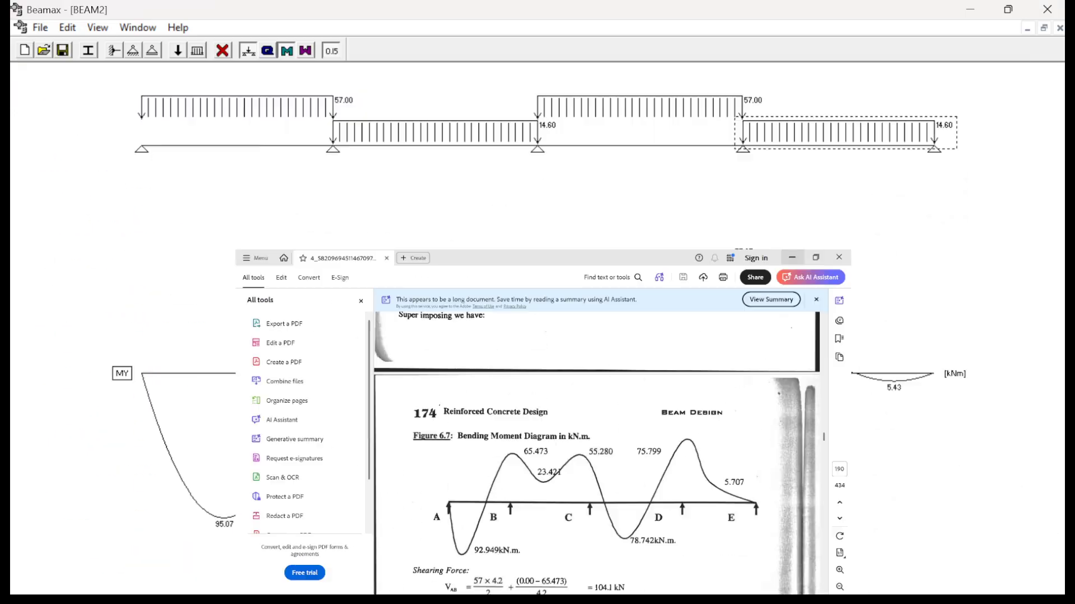